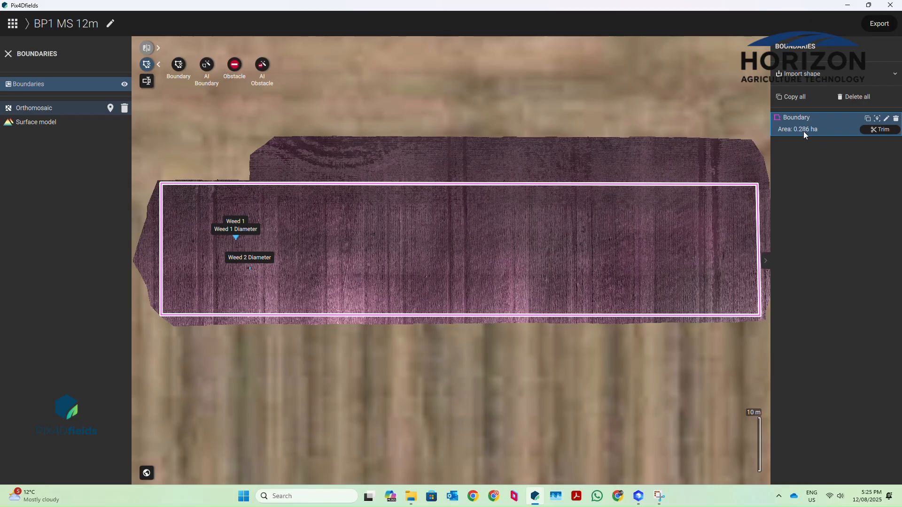
Close the boundary tools, open the orthomosaic's layer information, and examine the area around the marked weeds
{"action": "left_click", "coordinate": [8, 54]}
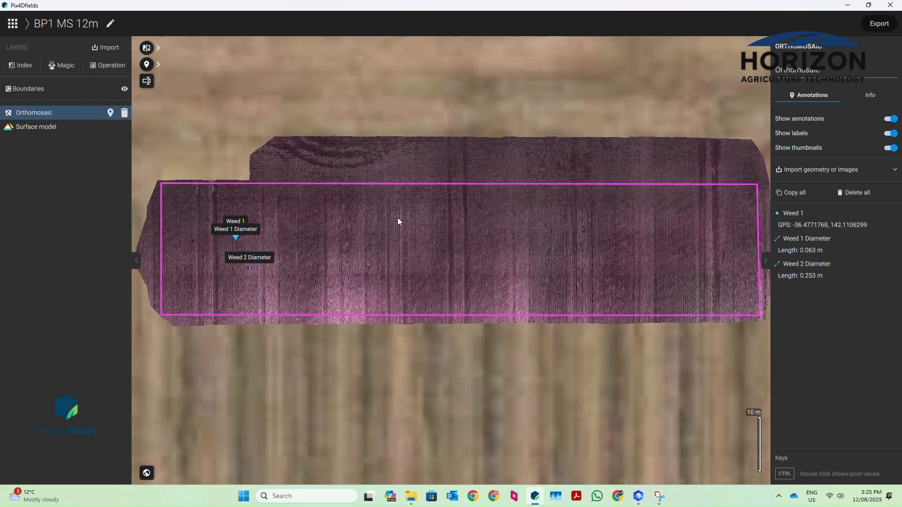
{"action": "left_click", "coordinate": [866, 95]}
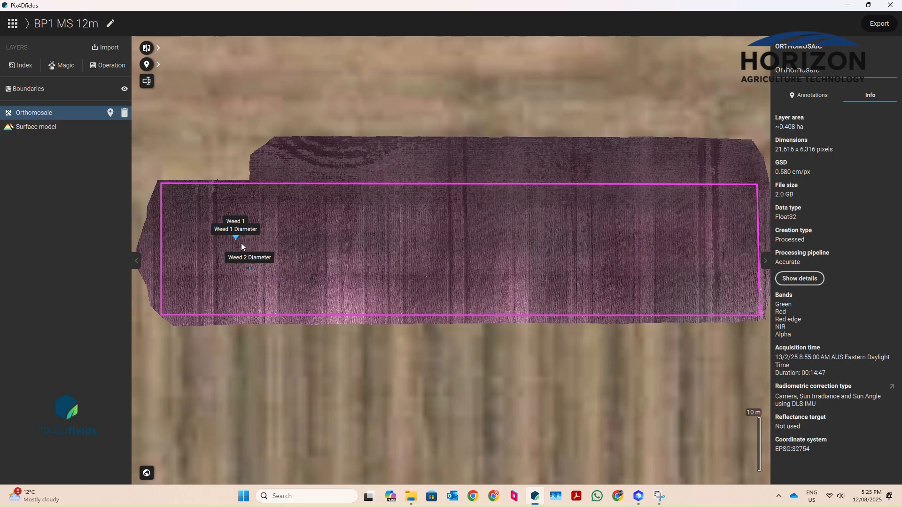
{"action": "scroll", "coordinate": [240, 248], "scroll_direction": "up", "scroll_amount": 5}
{"action": "scroll", "coordinate": [239, 248], "scroll_direction": "up", "scroll_amount": 2}
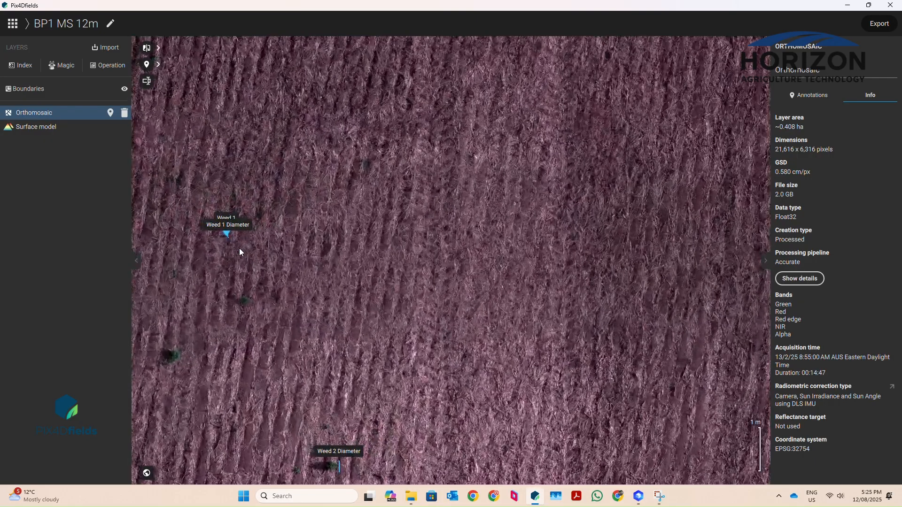
{"action": "left_click_drag", "start_coordinate": [238, 248], "coordinate": [448, 131]}
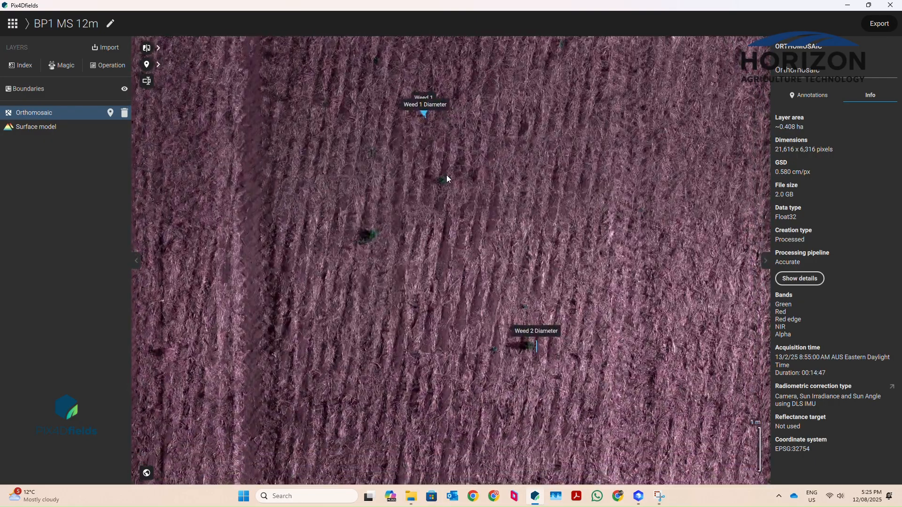
{"action": "scroll", "coordinate": [412, 340], "scroll_direction": "down", "scroll_amount": 2}
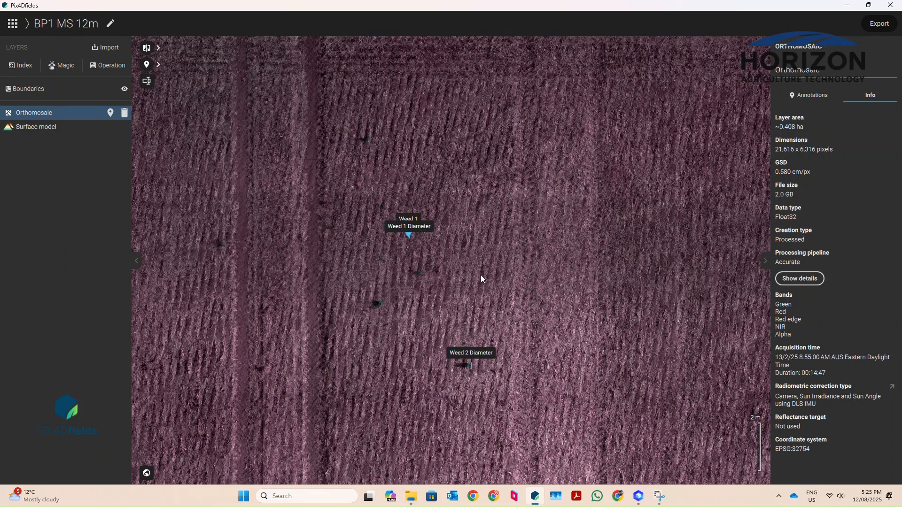
{"action": "scroll", "coordinate": [479, 275], "scroll_direction": "down", "scroll_amount": 2}
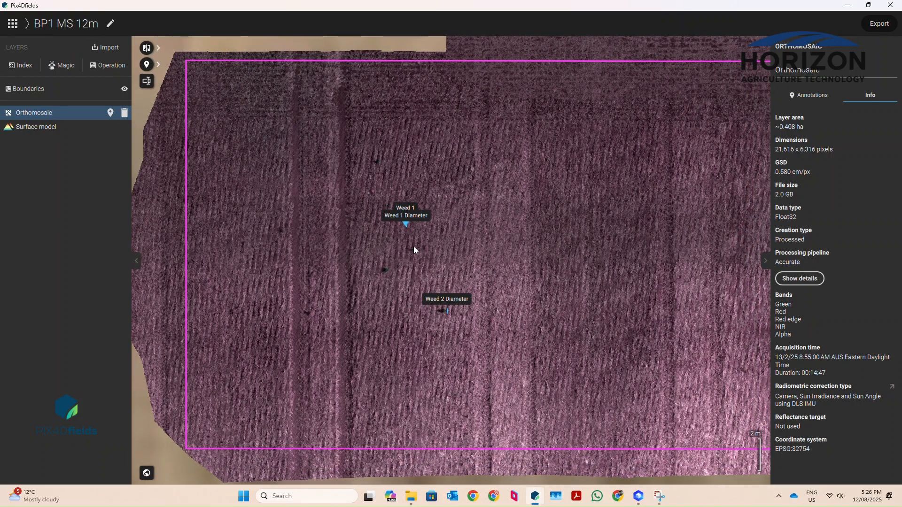
{"action": "scroll", "coordinate": [413, 246], "scroll_direction": "up", "scroll_amount": 2}
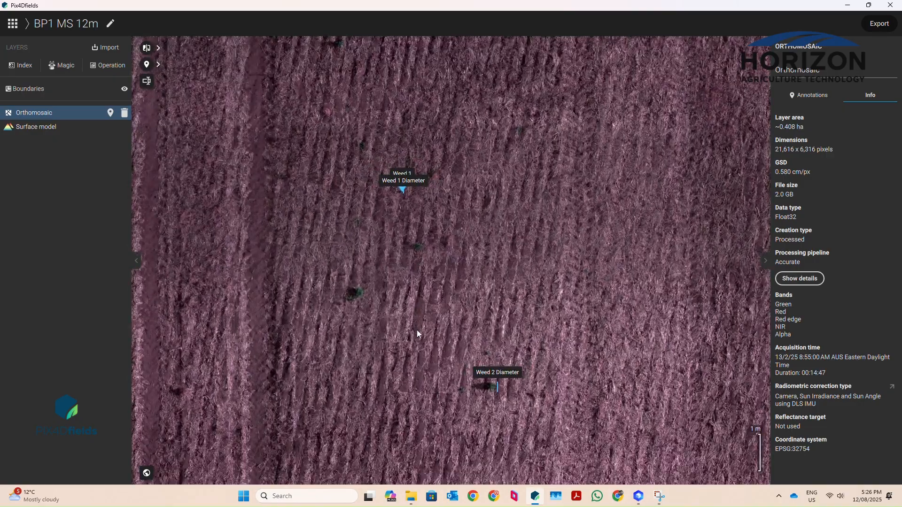
Examine Weed 1 up close on the orthomosaic and check its diameter in the annotation list
{"action": "mouse_move", "coordinate": [378, 299]}
{"action": "left_mouse_down"}
{"action": "mouse_move", "coordinate": [432, 237]}
{"action": "mouse_move", "coordinate": [457, 265]}
{"action": "mouse_move", "coordinate": [472, 371]}
{"action": "left_mouse_up"}
{"action": "scroll", "coordinate": [474, 251], "scroll_direction": "up", "scroll_amount": 3}
{"action": "scroll", "coordinate": [475, 257], "scroll_direction": "up", "scroll_amount": 7}
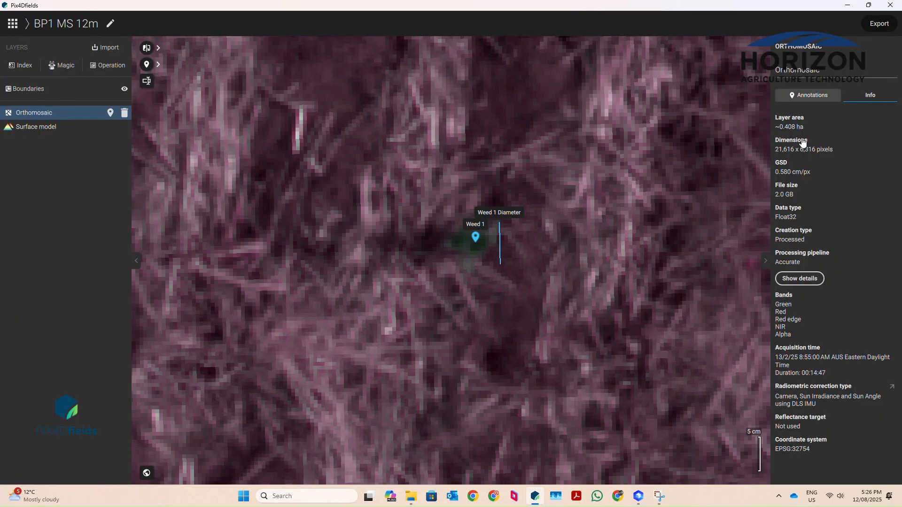
{"action": "left_click", "coordinate": [806, 95]}
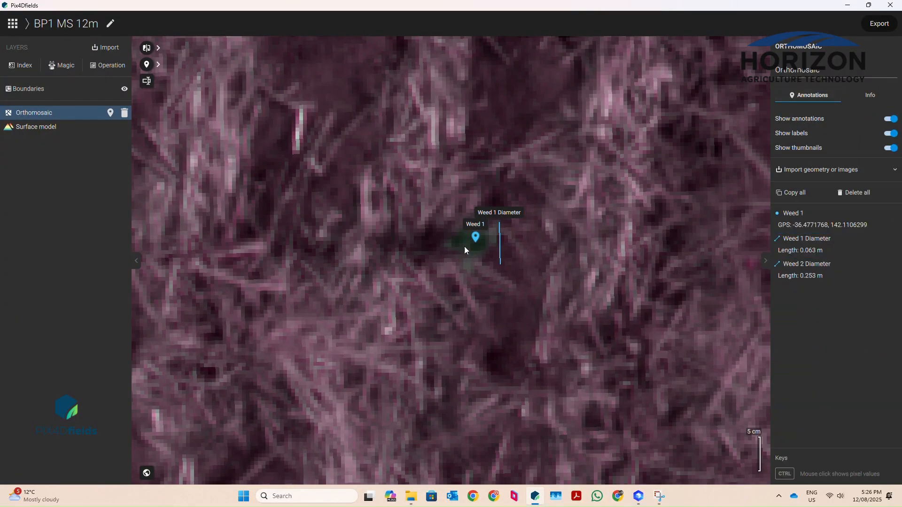
{"action": "scroll", "coordinate": [476, 247], "scroll_direction": "up", "scroll_amount": 3}
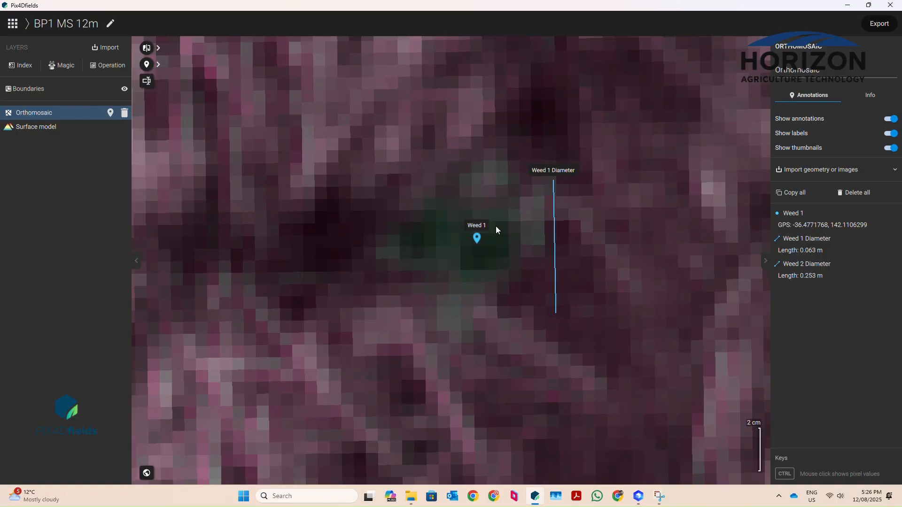
{"action": "scroll", "coordinate": [497, 229], "scroll_direction": "down", "scroll_amount": 5}
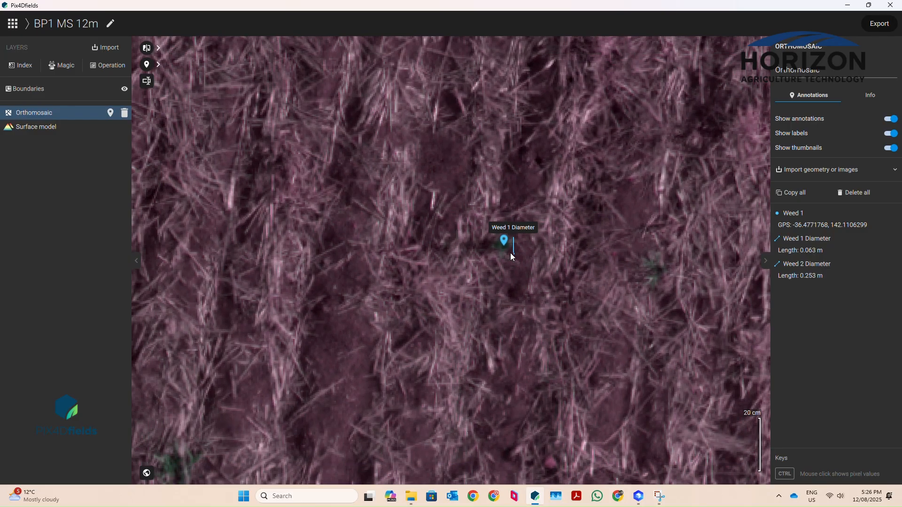
Examine Weed 2 with its diameter annotation and the smaller weeds around it on the orthomosaic
{"action": "scroll", "coordinate": [512, 256], "scroll_direction": "down", "scroll_amount": 3}
{"action": "mouse_move", "coordinate": [530, 316]}
{"action": "left_mouse_down"}
{"action": "mouse_move", "coordinate": [482, 170]}
{"action": "mouse_move", "coordinate": [495, 131]}
{"action": "left_mouse_up"}
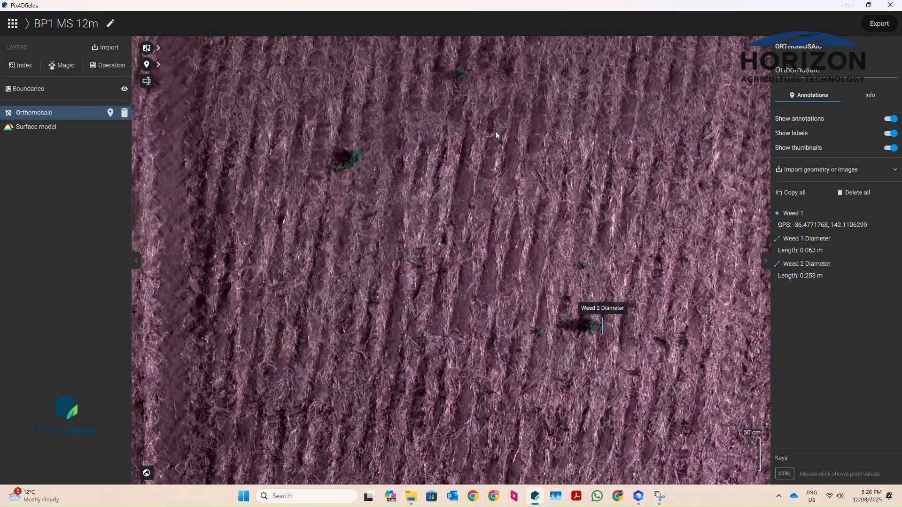
{"action": "left_click_drag", "start_coordinate": [519, 215], "coordinate": [418, 136]}
{"action": "scroll", "coordinate": [492, 249], "scroll_direction": "up", "scroll_amount": 5}
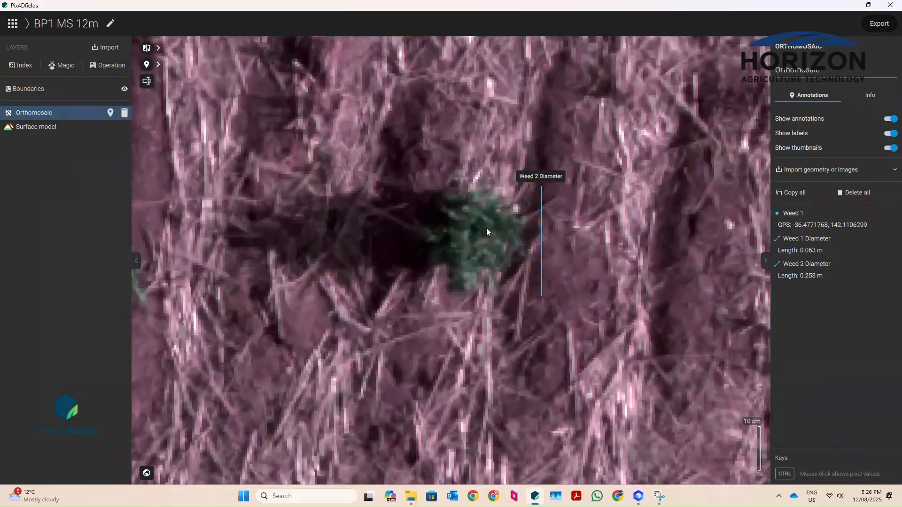
{"action": "scroll", "coordinate": [486, 231], "scroll_direction": "up", "scroll_amount": 2}
{"action": "scroll", "coordinate": [486, 229], "scroll_direction": "down", "scroll_amount": 2}
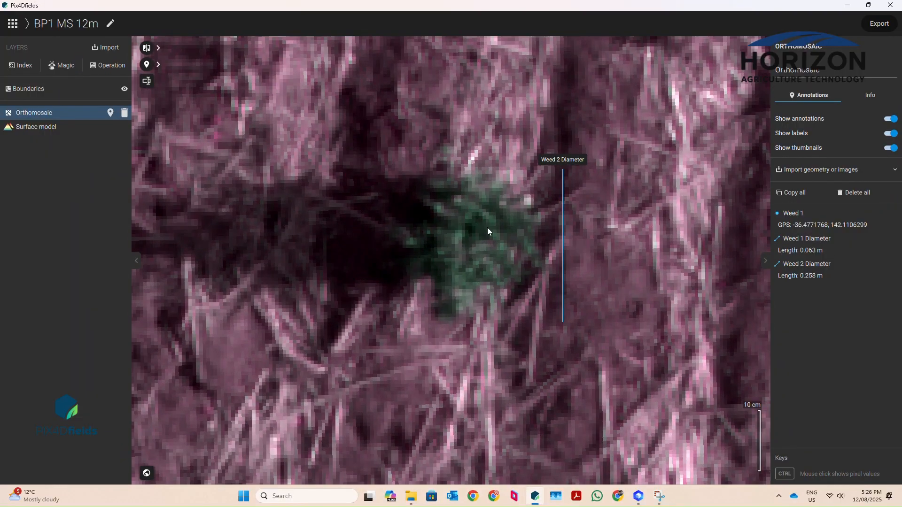
{"action": "left_click_drag", "start_coordinate": [486, 229], "coordinate": [541, 253]}
{"action": "scroll", "coordinate": [540, 252], "scroll_direction": "down", "scroll_amount": 2}
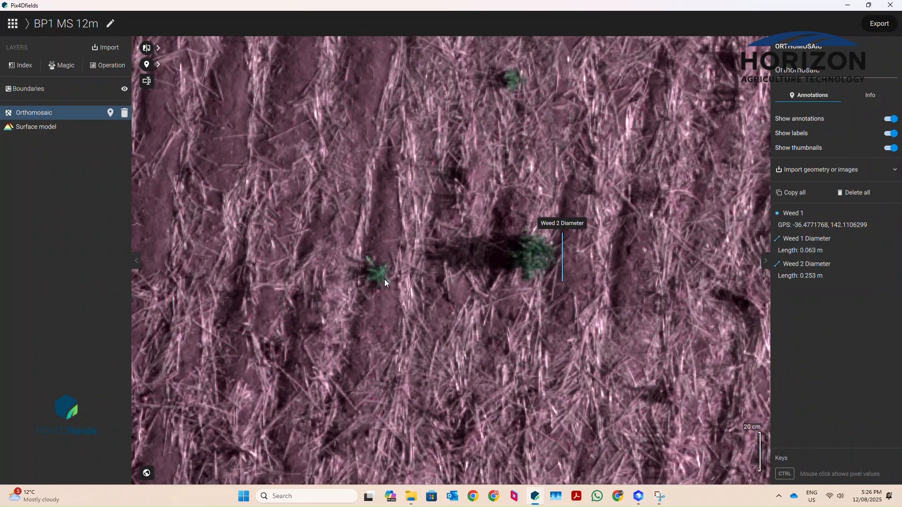
{"action": "left_click_drag", "start_coordinate": [562, 322], "coordinate": [458, 260]}
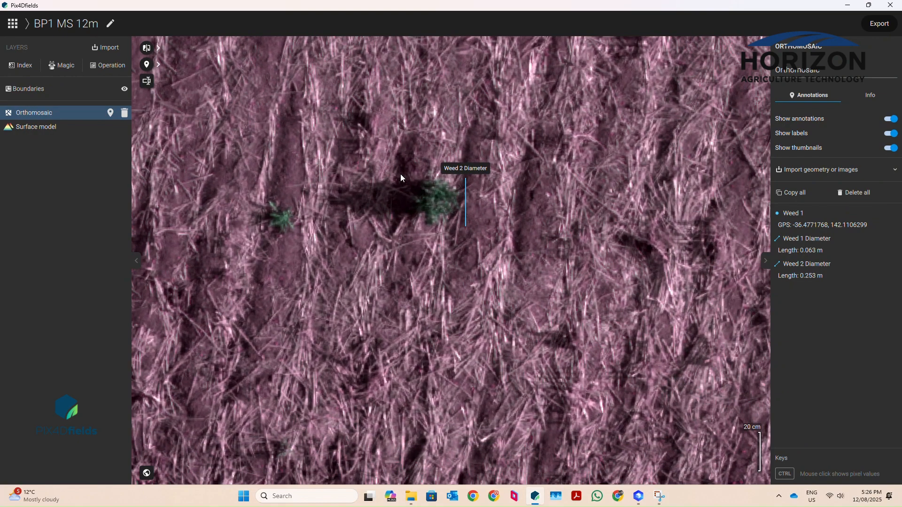
Generate an NDVI index layer from the orthomosaic
{"action": "left_click_drag", "start_coordinate": [400, 174], "coordinate": [471, 255]}
{"action": "left_click", "coordinate": [6, 69]}
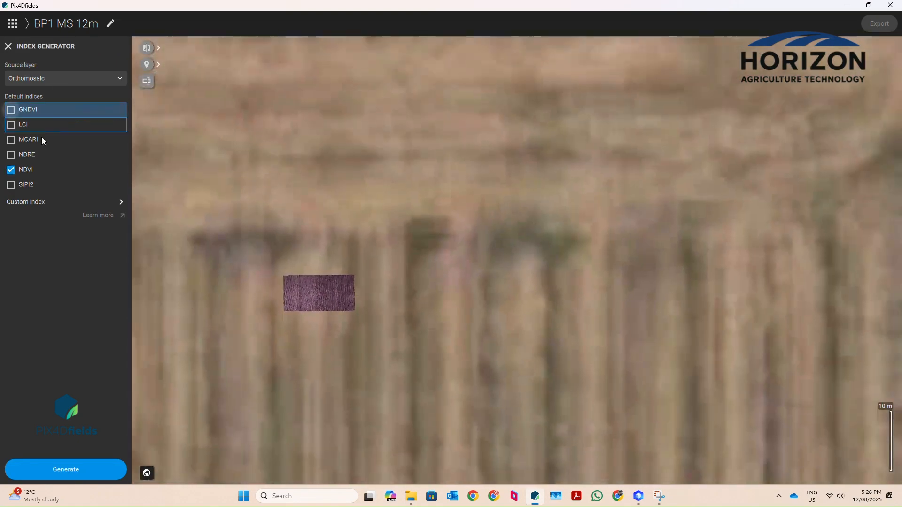
{"action": "left_click", "coordinate": [100, 461]}
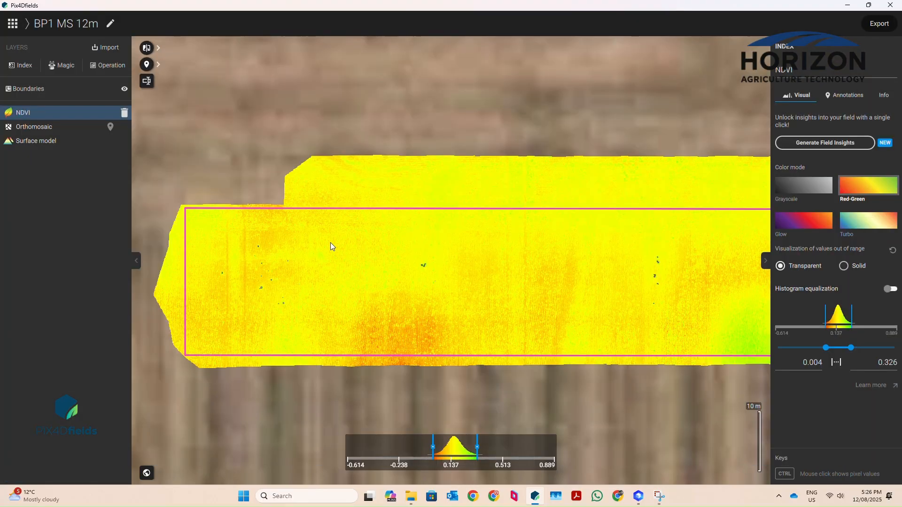
Raise the upper limit of the NDVI display range to 0.889 and set the color mode to Grayscale
{"action": "left_click_drag", "start_coordinate": [294, 281], "coordinate": [452, 243]}
{"action": "scroll", "coordinate": [416, 241], "scroll_direction": "up", "scroll_amount": 5}
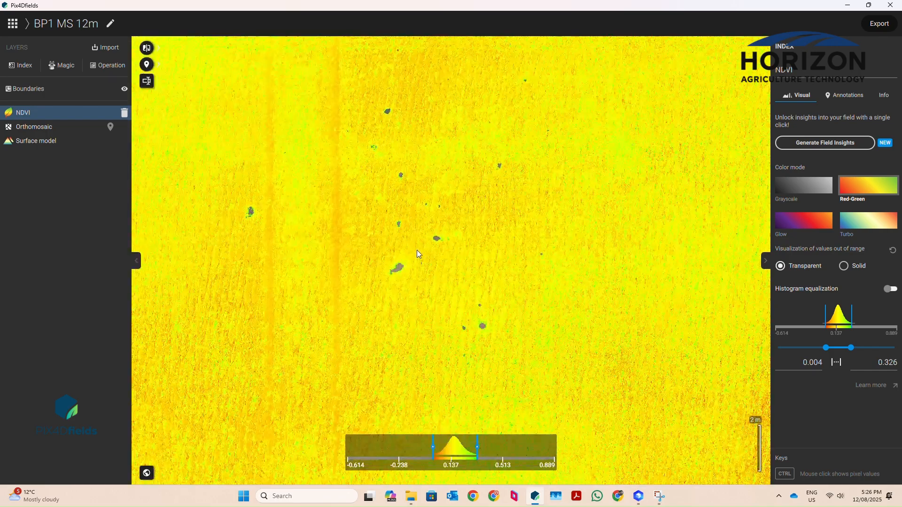
{"action": "scroll", "coordinate": [419, 239], "scroll_direction": "up", "scroll_amount": 3}
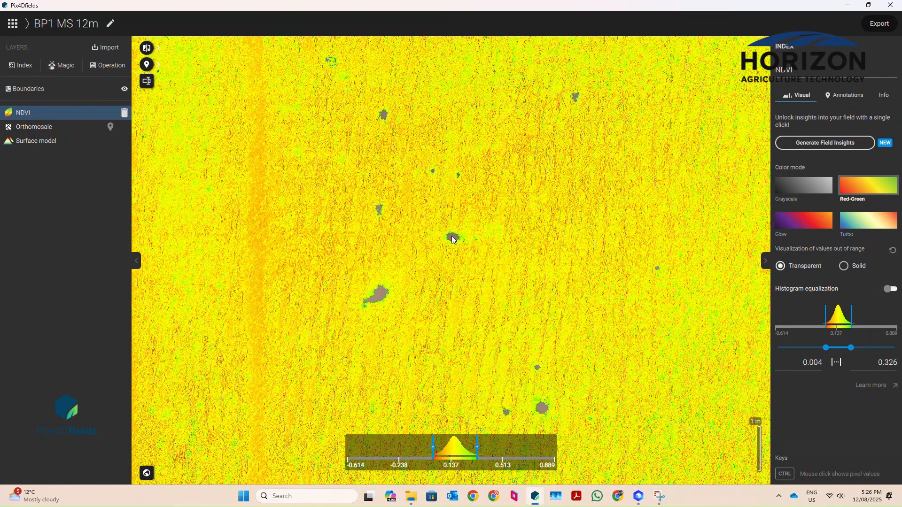
{"action": "left_click_drag", "start_coordinate": [478, 447], "coordinate": [557, 447]}
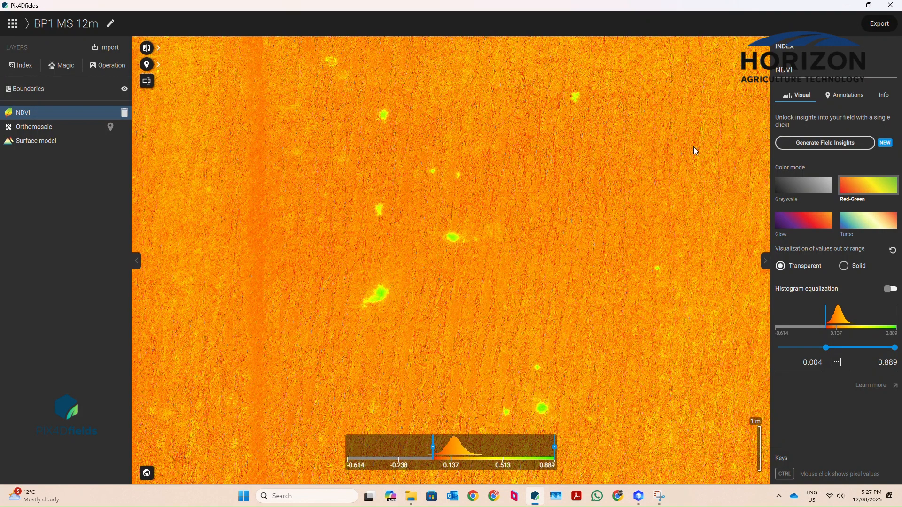
{"action": "left_click", "coordinate": [793, 185]}
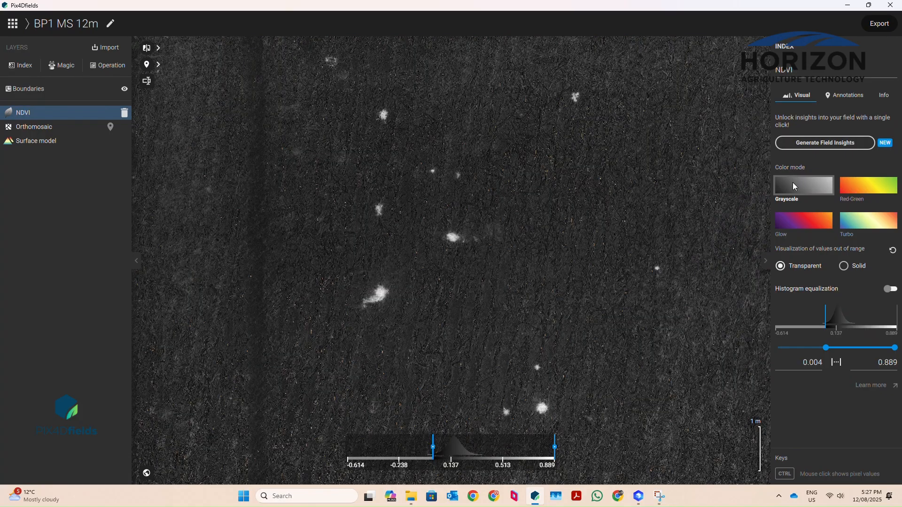
Survey the bright weed spots on the grayscale NDVI layer and read the pixel value inside the largest weed
{"action": "scroll", "coordinate": [415, 269], "scroll_direction": "down", "scroll_amount": 3}
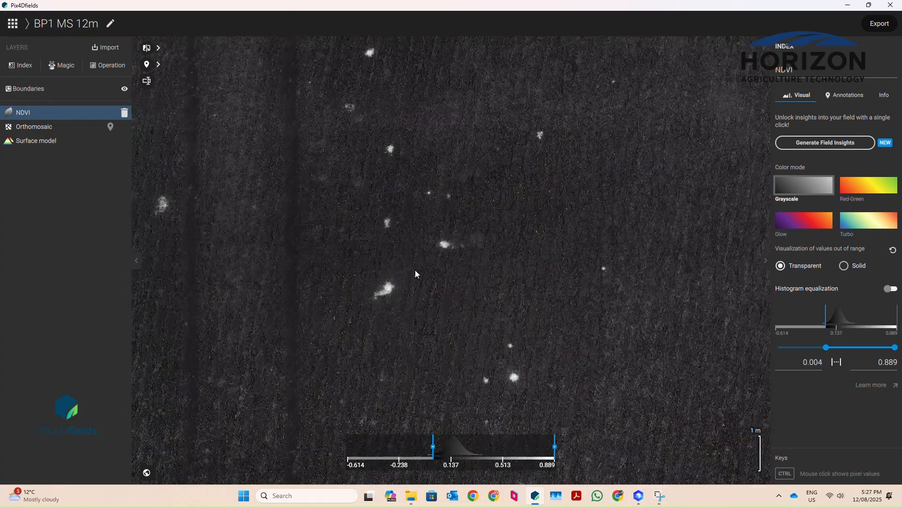
{"action": "left_click_drag", "start_coordinate": [427, 332], "coordinate": [452, 311]}
{"action": "scroll", "coordinate": [452, 311], "scroll_direction": "down", "scroll_amount": 2}
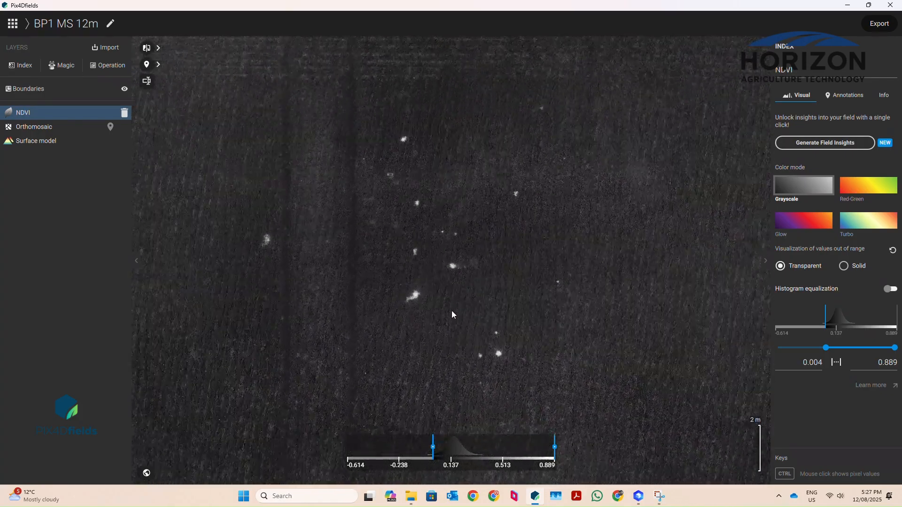
{"action": "left_click_drag", "start_coordinate": [394, 212], "coordinate": [391, 188]}
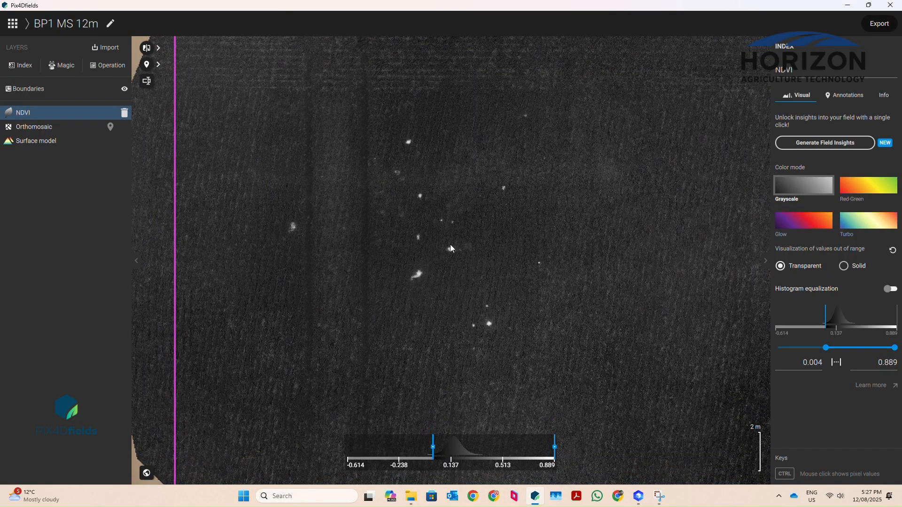
{"action": "left_click_drag", "start_coordinate": [494, 324], "coordinate": [476, 230]}
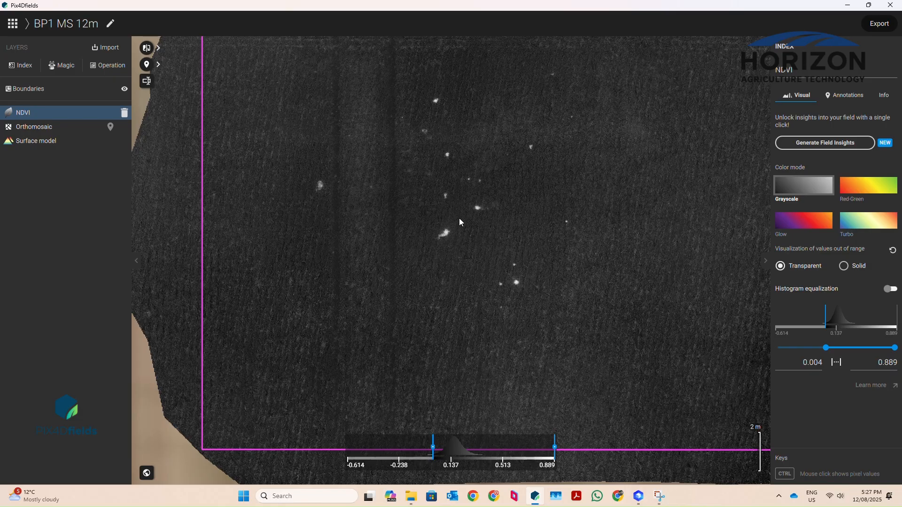
{"action": "left_click_drag", "start_coordinate": [459, 222], "coordinate": [447, 275]}
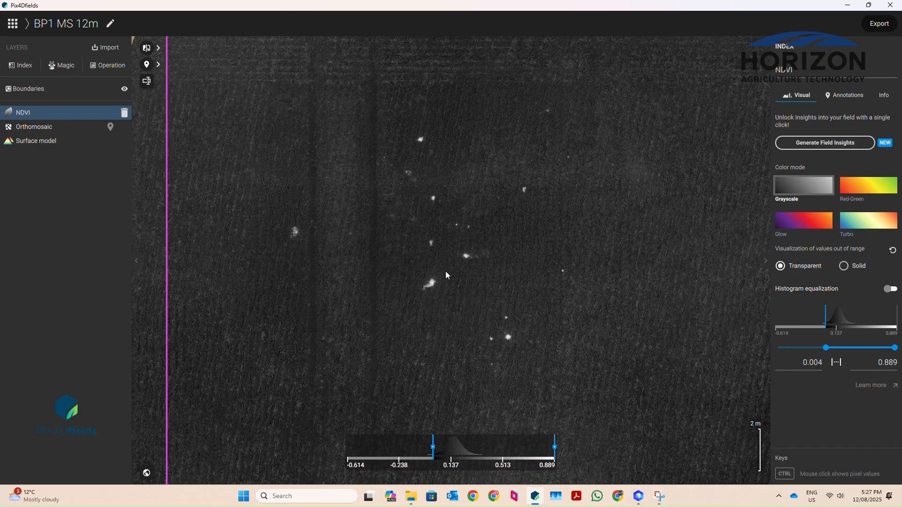
{"action": "scroll", "coordinate": [445, 275], "scroll_direction": "up", "scroll_amount": 3}
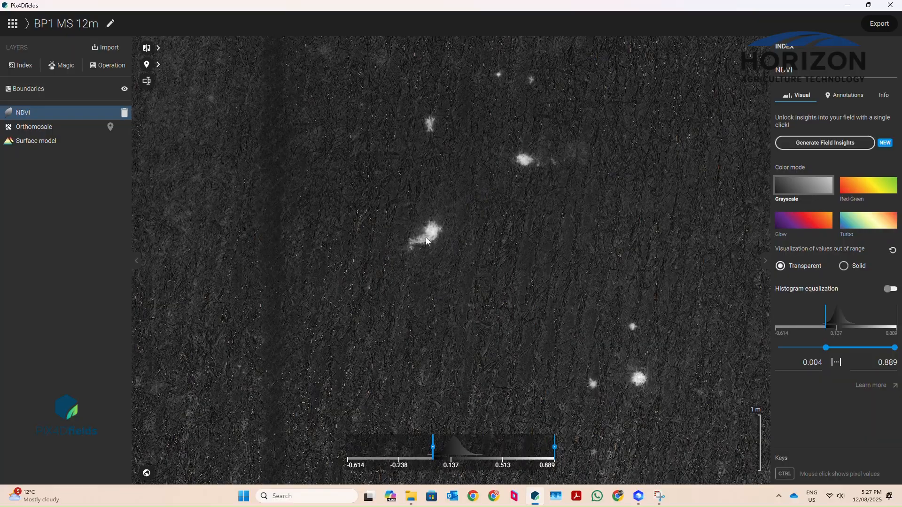
{"action": "scroll", "coordinate": [425, 238], "scroll_direction": "up", "scroll_amount": 6}
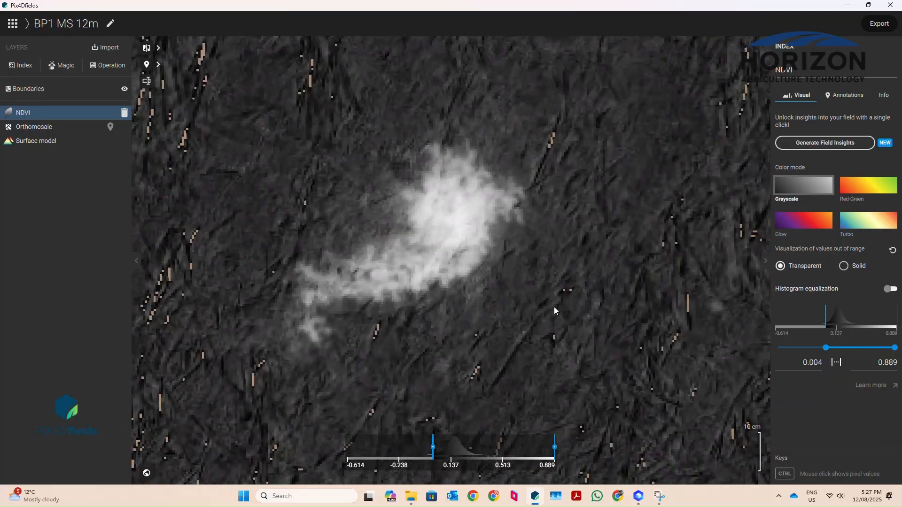
{"action": "scroll", "coordinate": [451, 219], "scroll_direction": "up", "scroll_amount": 3}
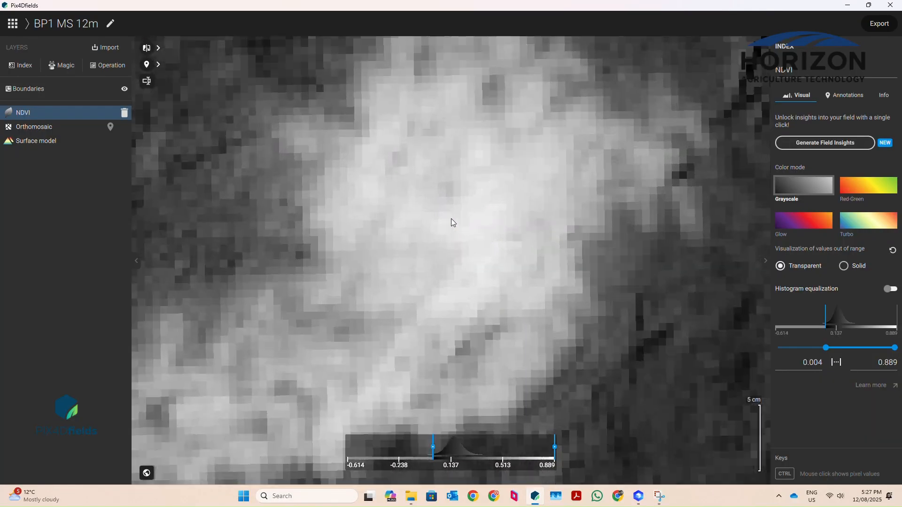
{"action": "scroll", "coordinate": [450, 218], "scroll_direction": "up", "scroll_amount": 3}
{"action": "left_click", "coordinate": [435, 228], "text": "ctrl"}
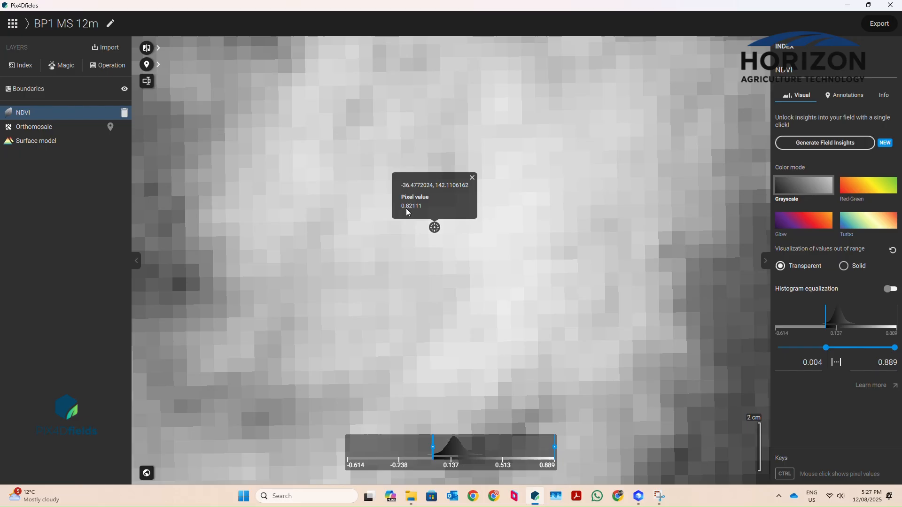
Read NDVI pixel values on the ground beside the largest weed and at points across its edge
{"action": "scroll", "coordinate": [371, 247], "scroll_direction": "down", "scroll_amount": 3}
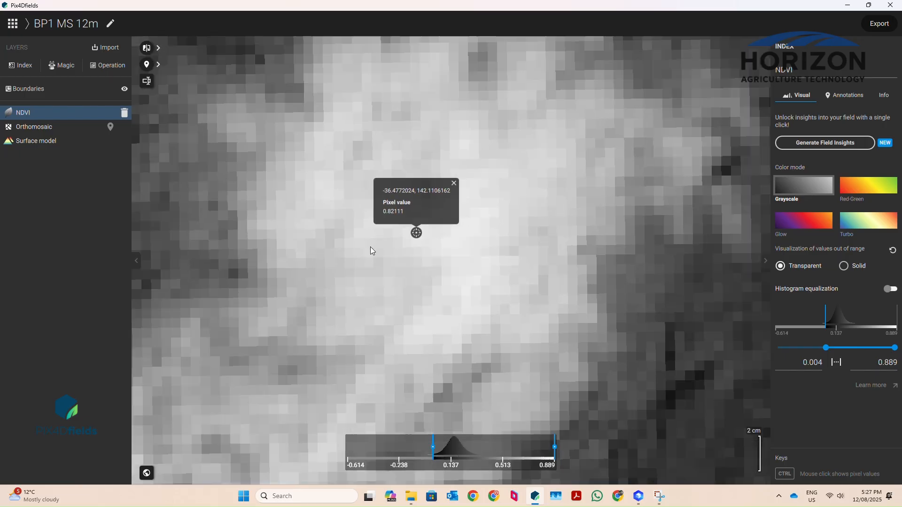
{"action": "left_click", "coordinate": [659, 265], "text": "ctrl"}
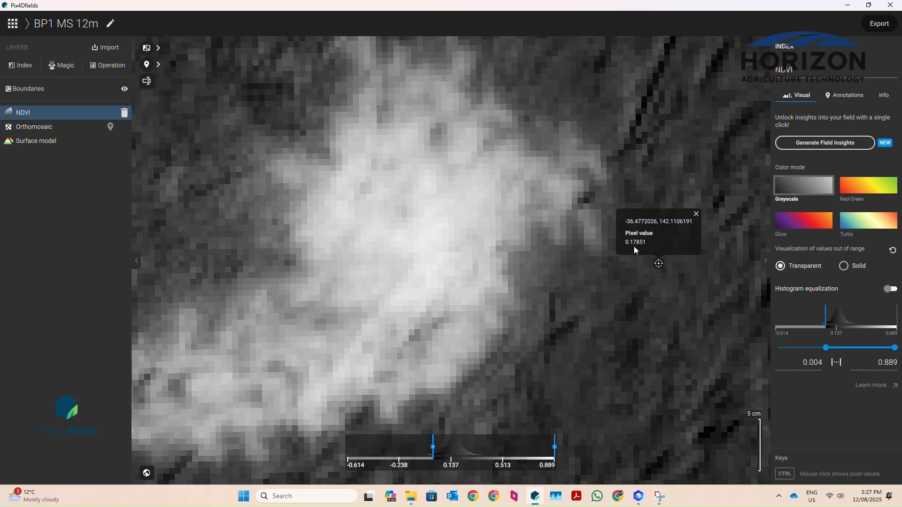
{"action": "left_click", "coordinate": [593, 249], "text": "ctrl"}
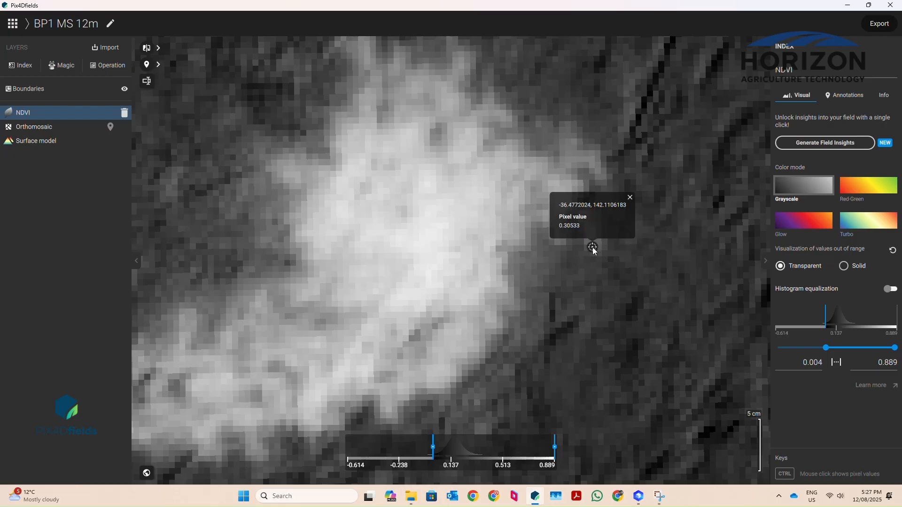
{"action": "left_click", "coordinate": [522, 238], "text": "ctrl"}
{"action": "left_click", "coordinate": [500, 238], "text": "ctrl"}
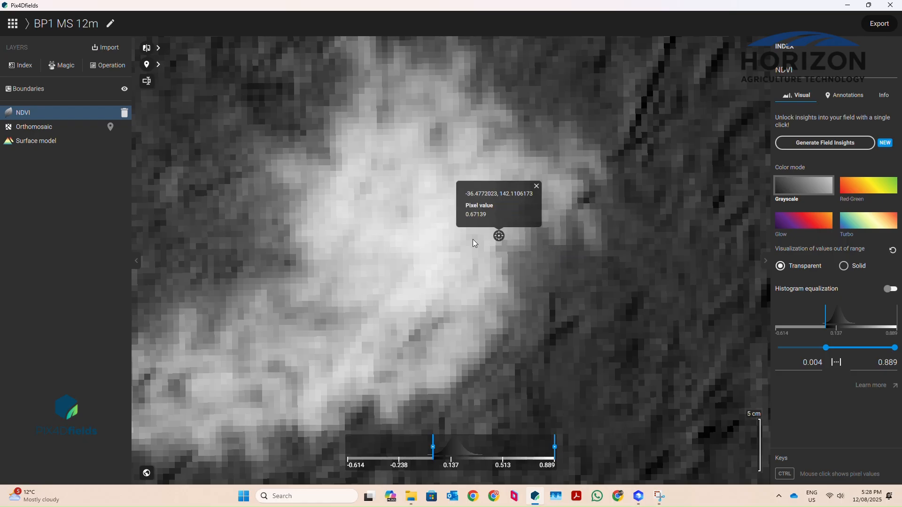
Read the pixel value at the largest weed's centre and raise the NDVI display range's lower limit to 0.596
{"action": "left_click", "coordinate": [442, 259], "text": "ctrl"}
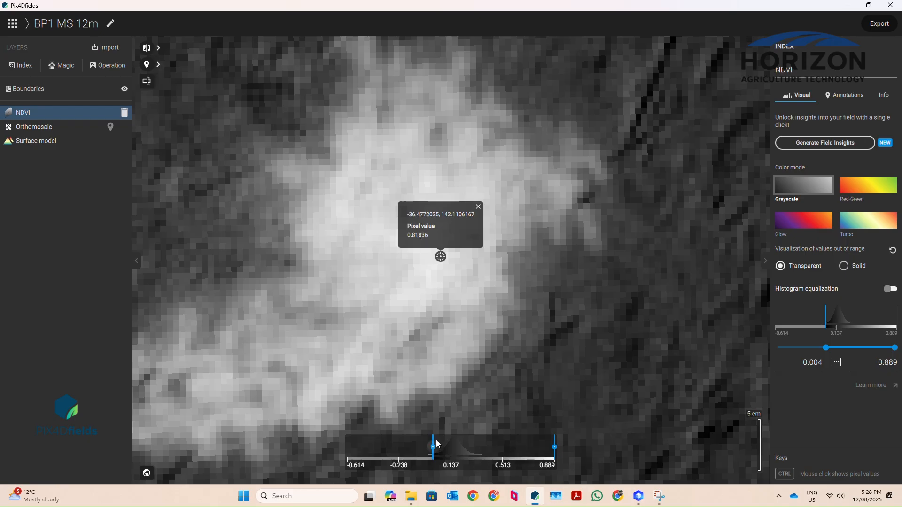
{"action": "left_click_drag", "start_coordinate": [434, 448], "coordinate": [508, 466]}
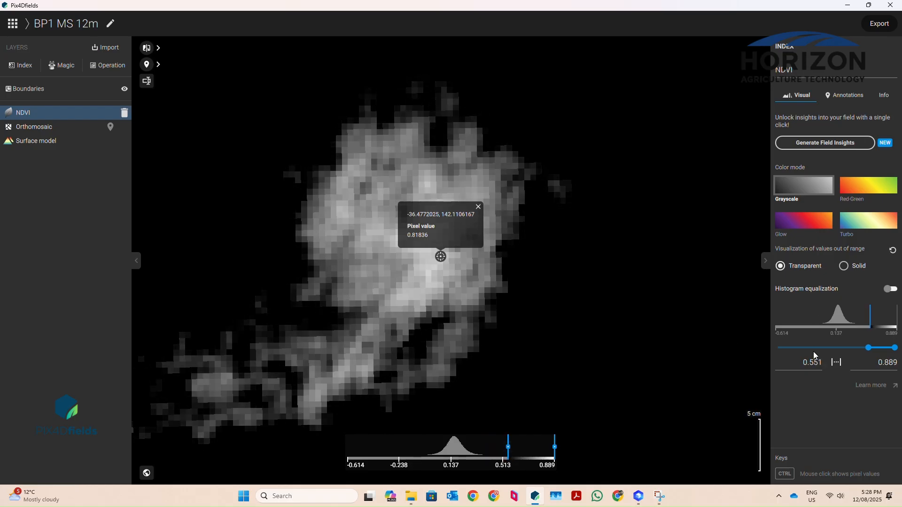
{"action": "left_click", "coordinate": [868, 348]}
{"action": "left_click_drag", "start_coordinate": [868, 350], "coordinate": [873, 352]}
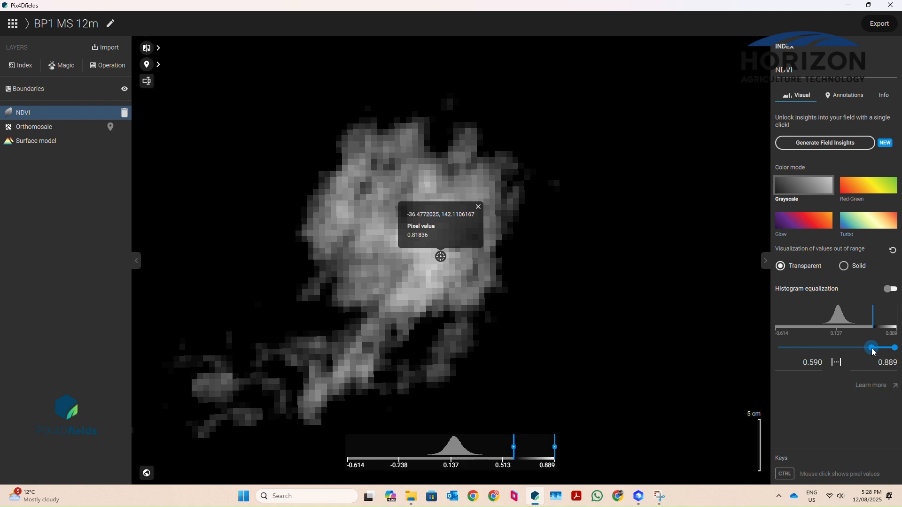
{"action": "left_click_drag", "start_coordinate": [873, 351], "coordinate": [873, 352]}
Survey the isolated weed spots around the largest weed and across the bounded plot
{"action": "scroll", "coordinate": [427, 274], "scroll_direction": "down", "scroll_amount": 5}
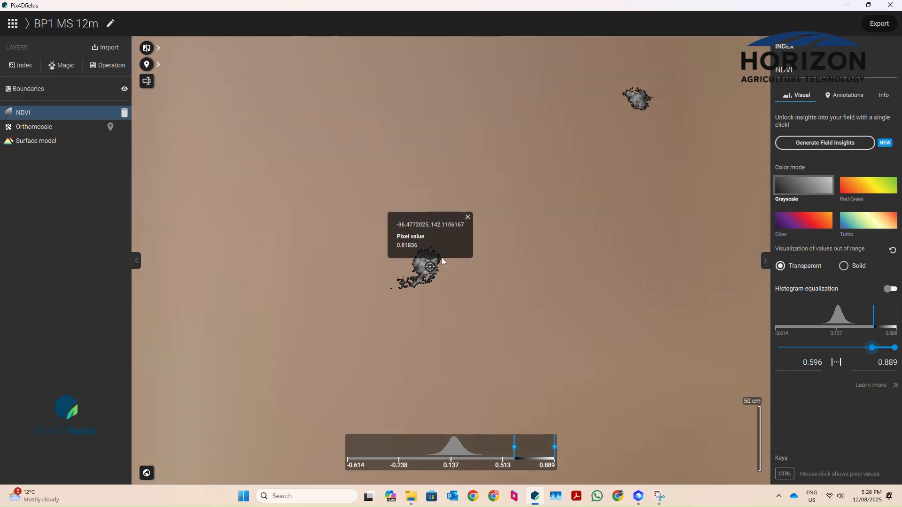
{"action": "left_click_drag", "start_coordinate": [566, 170], "coordinate": [503, 272]}
{"action": "left_click_drag", "start_coordinate": [536, 214], "coordinate": [543, 285]}
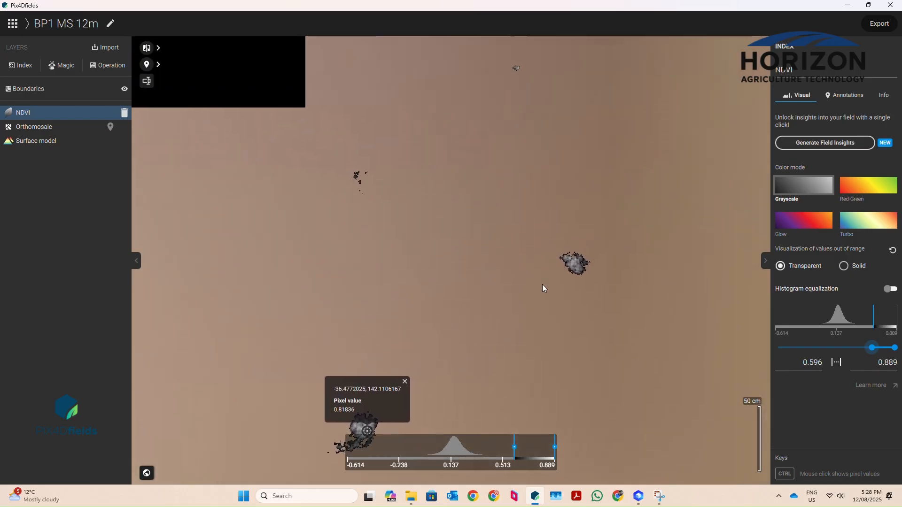
{"action": "left_click_drag", "start_coordinate": [407, 204], "coordinate": [416, 262]}
{"action": "left_click_drag", "start_coordinate": [547, 183], "coordinate": [544, 75]}
{"action": "scroll", "coordinate": [542, 245], "scroll_direction": "down", "scroll_amount": 5}
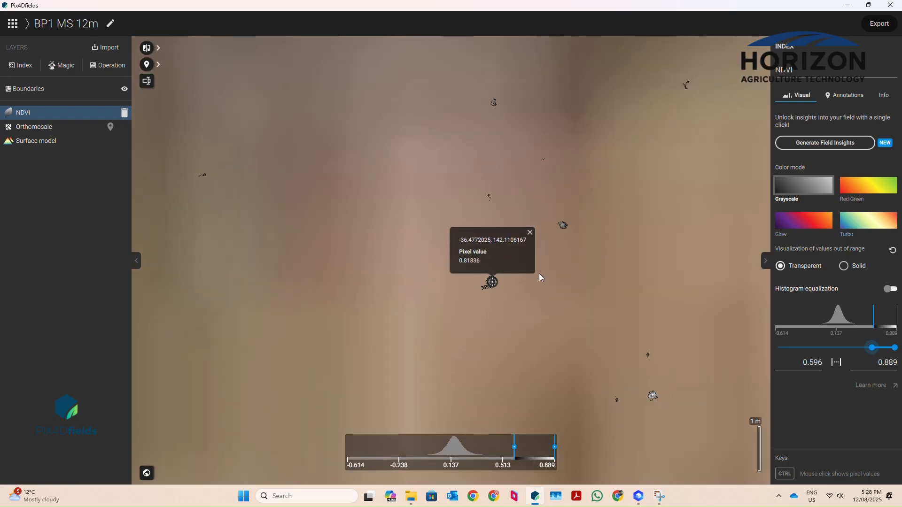
{"action": "left_click_drag", "start_coordinate": [601, 314], "coordinate": [478, 213]}
{"action": "scroll", "coordinate": [500, 266], "scroll_direction": "down", "scroll_amount": 5}
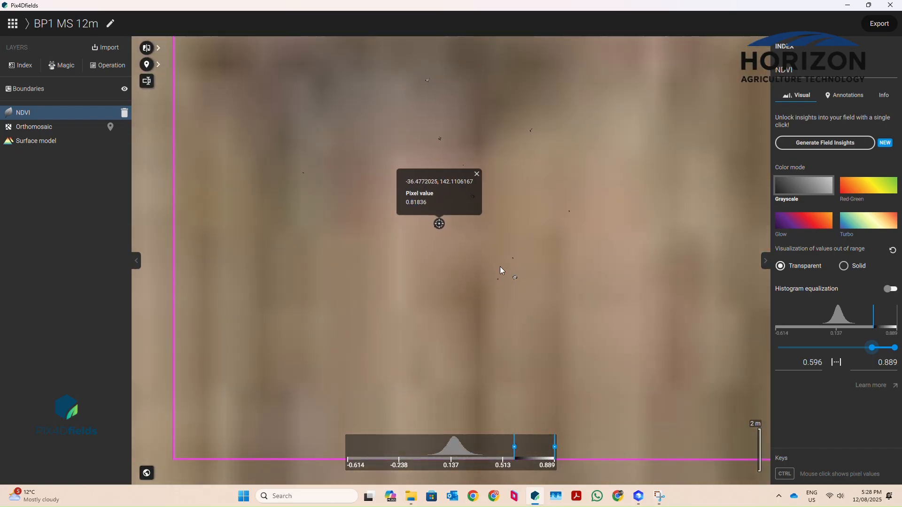
{"action": "left_click_drag", "start_coordinate": [505, 257], "coordinate": [496, 303]}
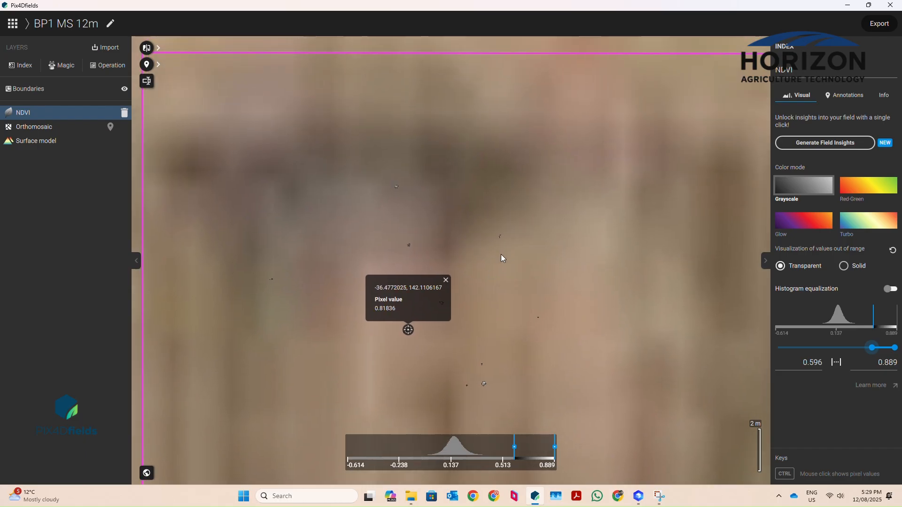
Examine the cluster of one bright weed and two smaller ones southeast of the largest weed
{"action": "scroll", "coordinate": [500, 257], "scroll_direction": "down", "scroll_amount": 3}
{"action": "left_click_drag", "start_coordinate": [599, 297], "coordinate": [693, 171]}
{"action": "scroll", "coordinate": [382, 208], "scroll_direction": "up", "scroll_amount": 3}
{"action": "scroll", "coordinate": [388, 213], "scroll_direction": "up", "scroll_amount": 3}
{"action": "scroll", "coordinate": [499, 304], "scroll_direction": "up", "scroll_amount": 3}
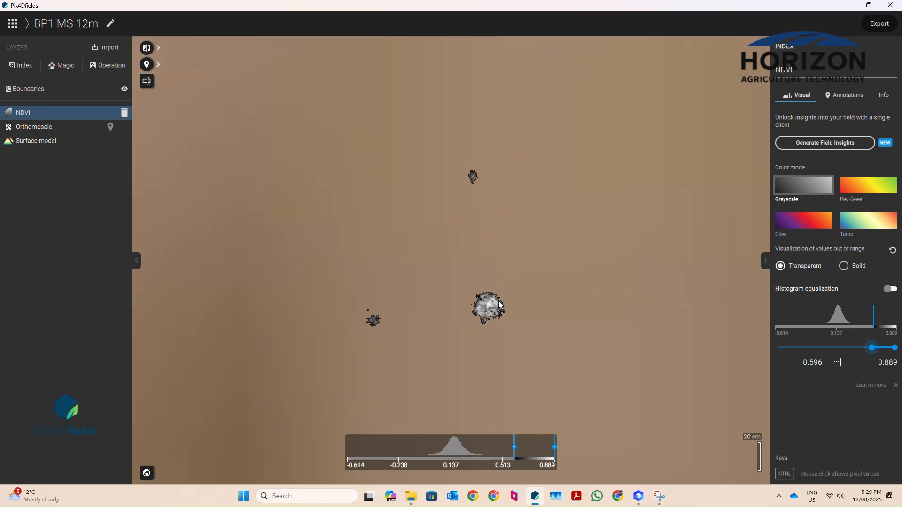
{"action": "scroll", "coordinate": [492, 306], "scroll_direction": "up", "scroll_amount": 3}
{"action": "scroll", "coordinate": [492, 306], "scroll_direction": "down", "scroll_amount": 1}
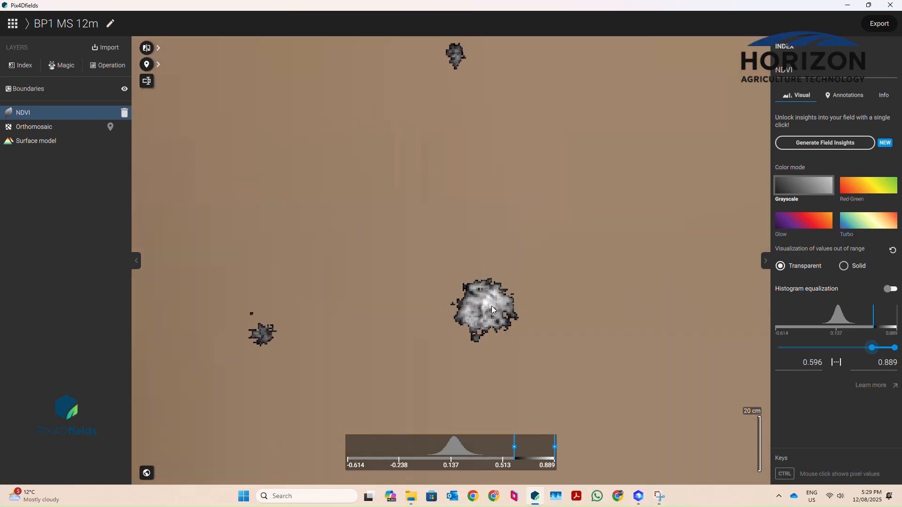
Try a lower limit of 0.349 on the NDVI display range and settle on 0.6
{"action": "scroll", "coordinate": [494, 310], "scroll_direction": "down", "scroll_amount": 2}
{"action": "left_click_drag", "start_coordinate": [872, 348], "coordinate": [834, 350]}
{"action": "mouse_move", "coordinate": [832, 350]}
{"action": "left_mouse_down"}
{"action": "mouse_move", "coordinate": [818, 348]}
{"action": "mouse_move", "coordinate": [853, 349]}
{"action": "left_mouse_up"}
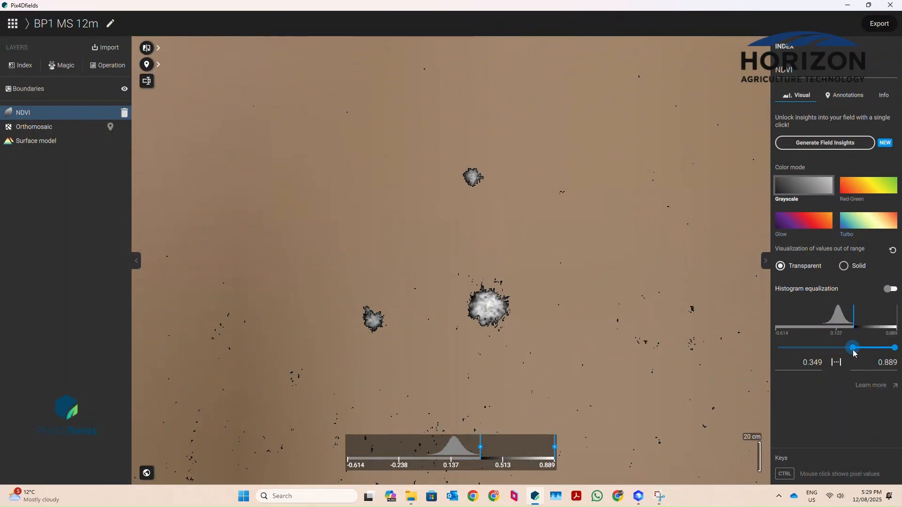
{"action": "double_click", "coordinate": [819, 362]}
{"action": "type", "text": "0.6"}
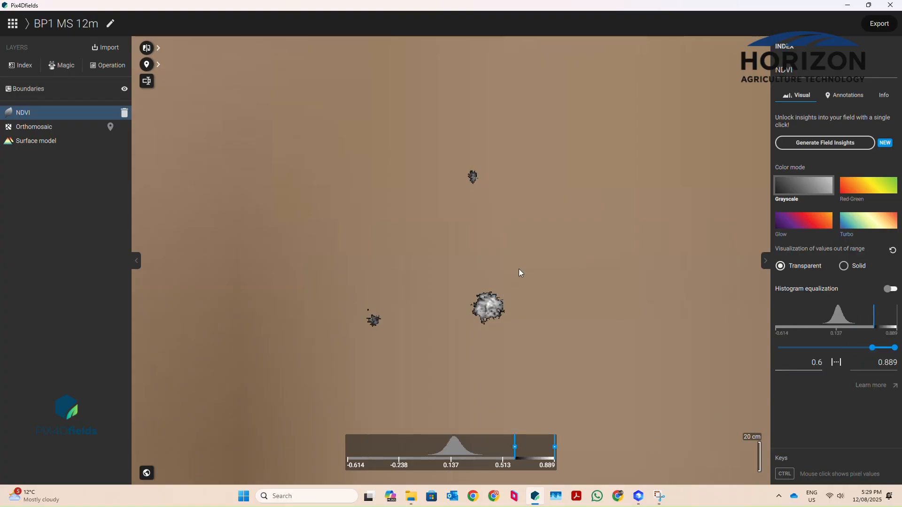
Check which weed spots remain across the plot with the 0.6 NDVI threshold
{"action": "scroll", "coordinate": [461, 244], "scroll_direction": "down", "scroll_amount": 4}
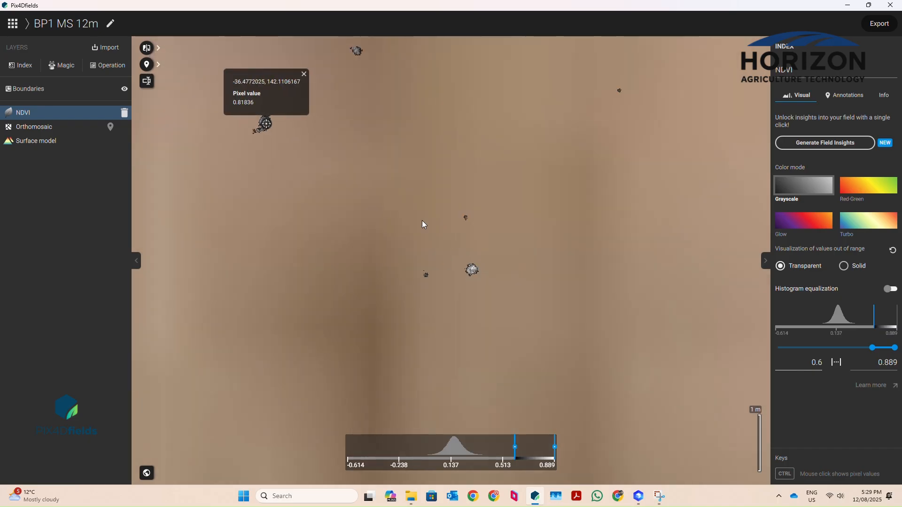
{"action": "scroll", "coordinate": [517, 324], "scroll_direction": "down", "scroll_amount": 3}
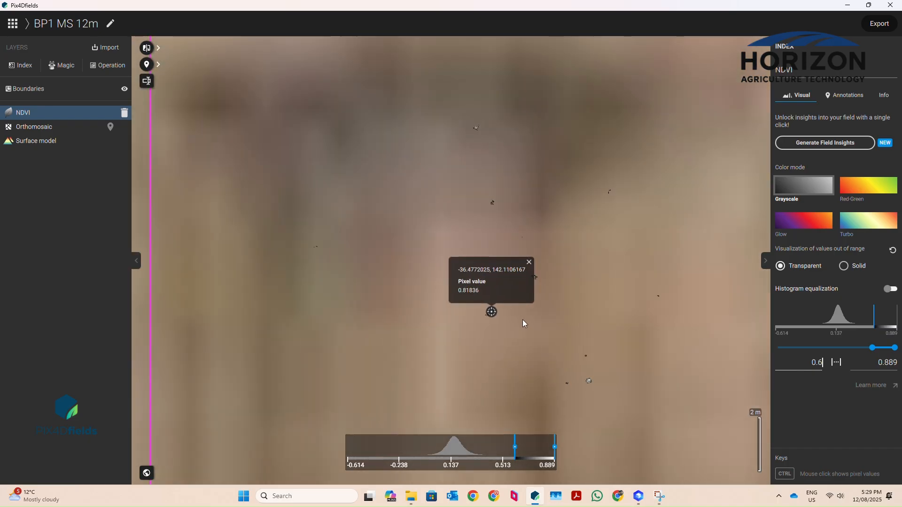
{"action": "left_click_drag", "start_coordinate": [647, 252], "coordinate": [467, 222]}
{"action": "scroll", "coordinate": [287, 259], "scroll_direction": "up", "scroll_amount": 3}
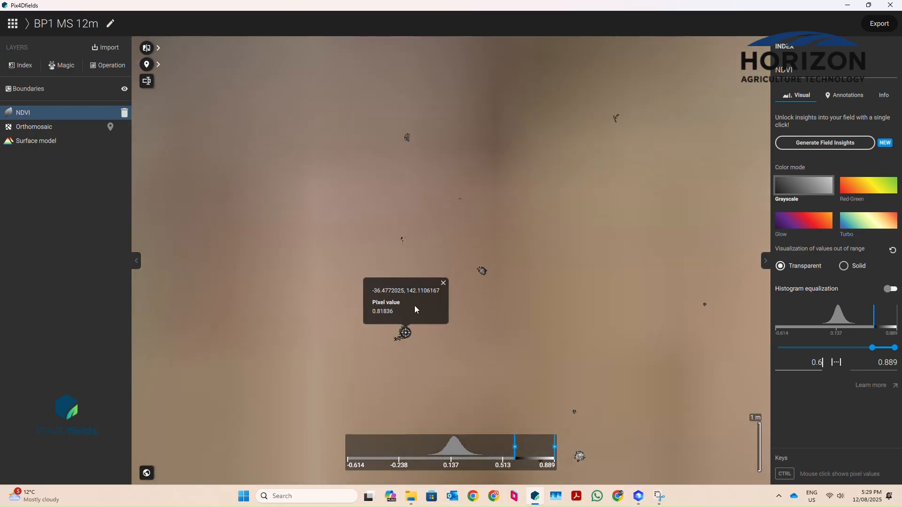
{"action": "left_click_drag", "start_coordinate": [459, 308], "coordinate": [457, 272]}
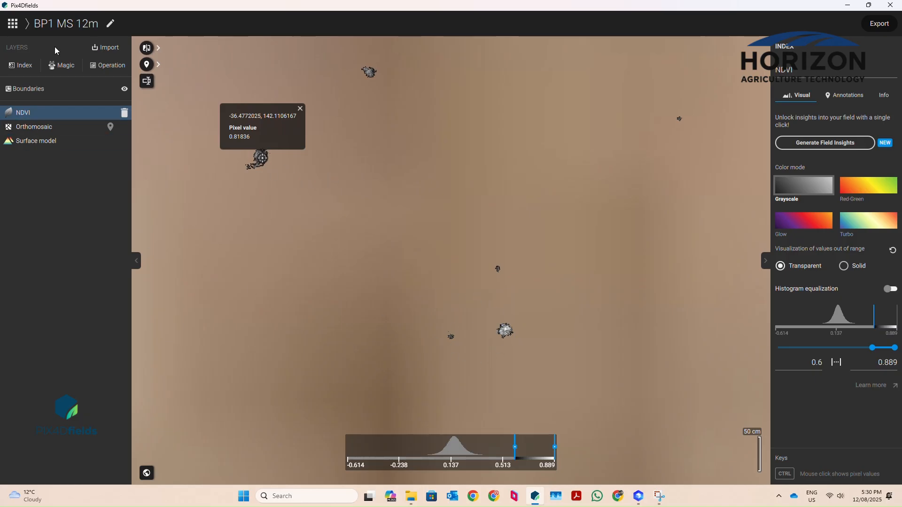
Start a zonation operation on the NDVI base layer within Boundary, keeping Liters/ha as the unit and NDVI Operation as the name
{"action": "left_click", "coordinate": [103, 65]}
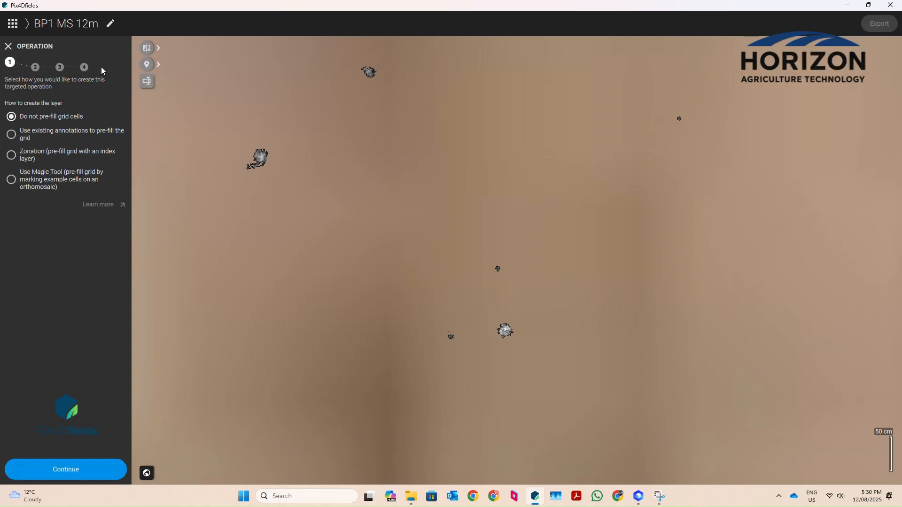
{"action": "left_click", "coordinate": [27, 151]}
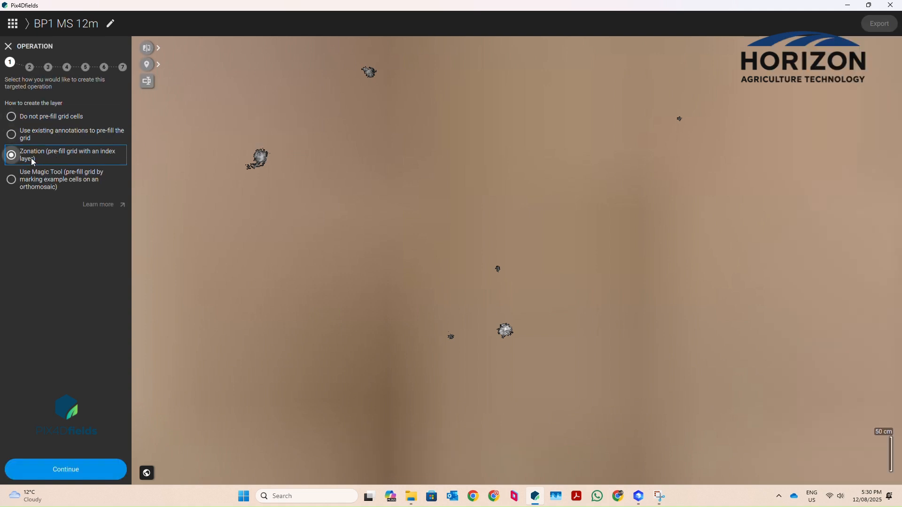
{"action": "left_click", "coordinate": [63, 473]}
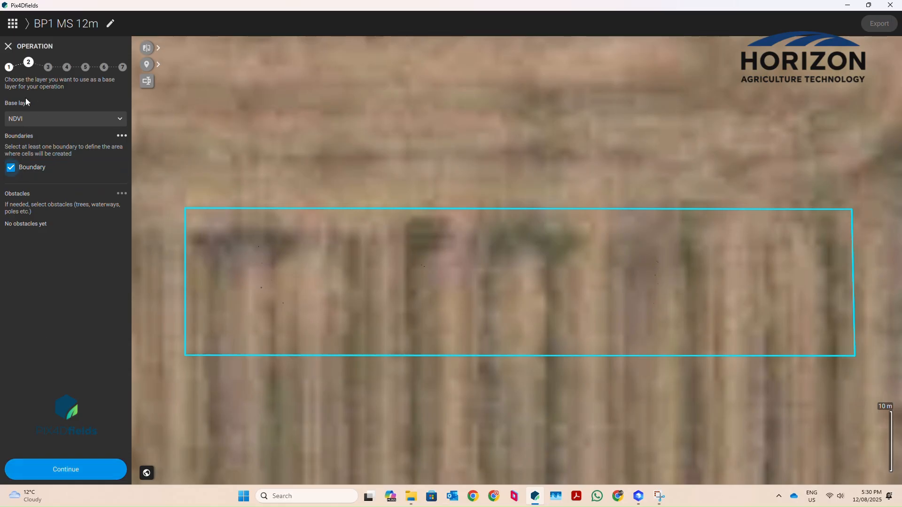
{"action": "left_click", "coordinate": [56, 462]}
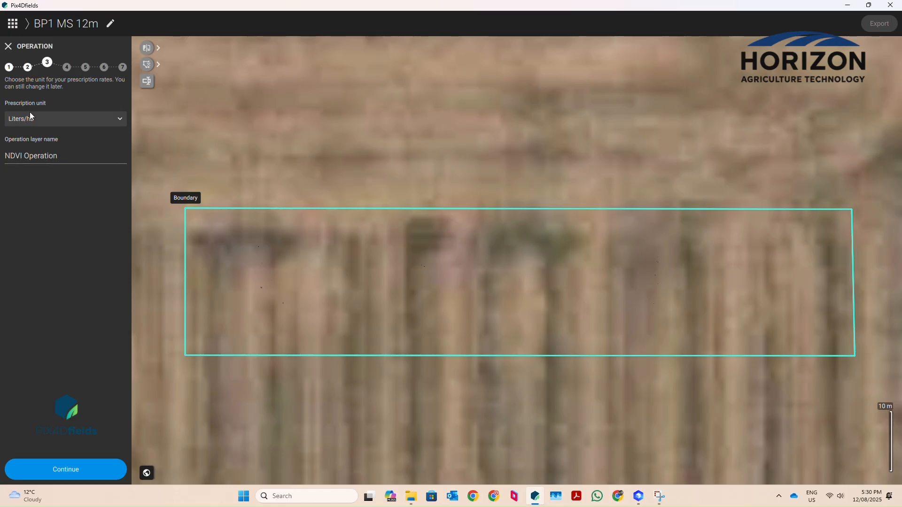
{"action": "left_click", "coordinate": [63, 472]}
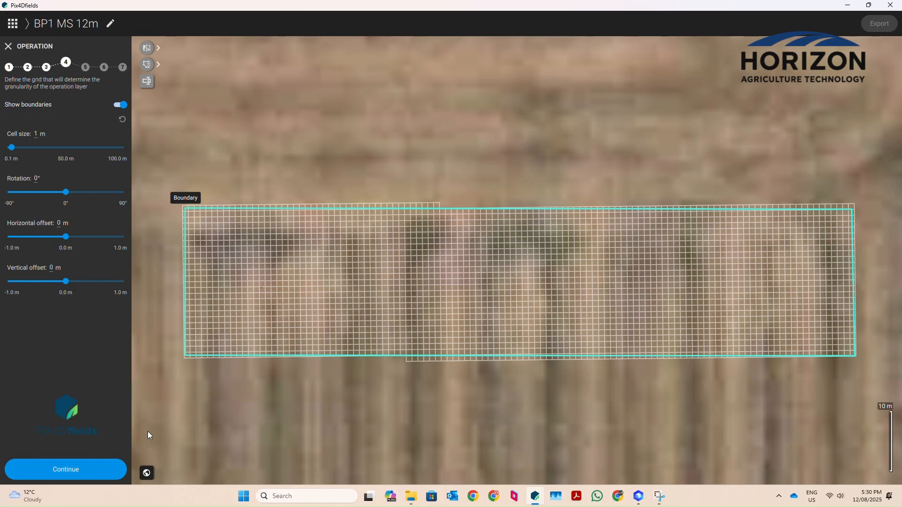
Set the grid's cell size to 0.1 m, try a -2.3° rotation, and return the rotation to 0°
{"action": "left_click", "coordinate": [11, 148]}
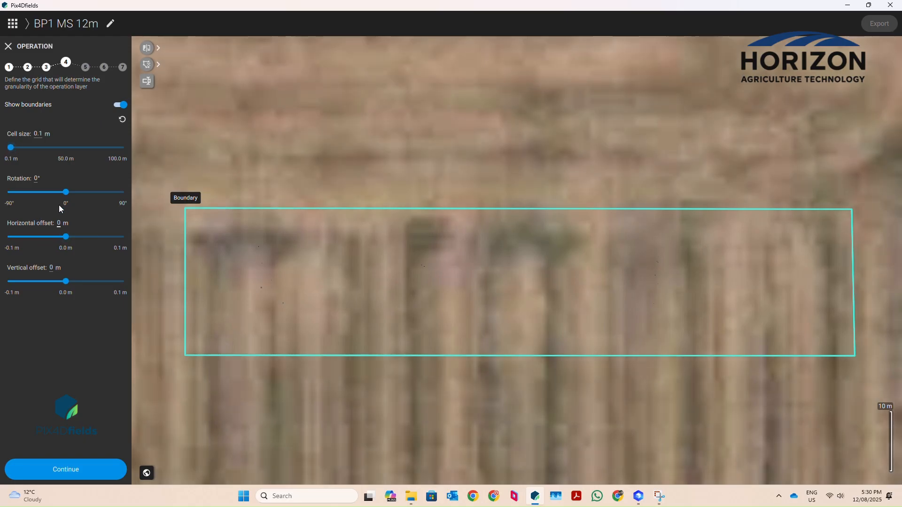
{"action": "left_click_drag", "start_coordinate": [63, 193], "coordinate": [61, 194]}
{"action": "scroll", "coordinate": [253, 269], "scroll_direction": "up", "scroll_amount": 5}
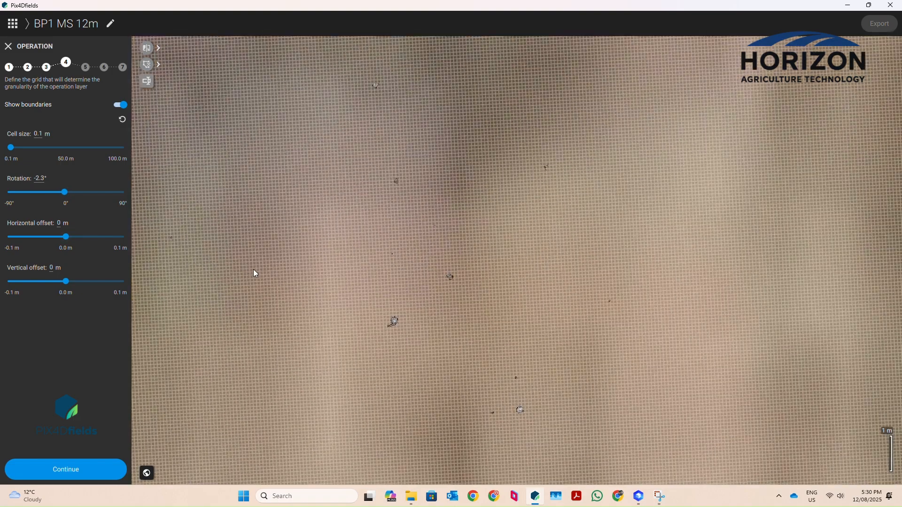
{"action": "left_click_drag", "start_coordinate": [64, 192], "coordinate": [66, 193]}
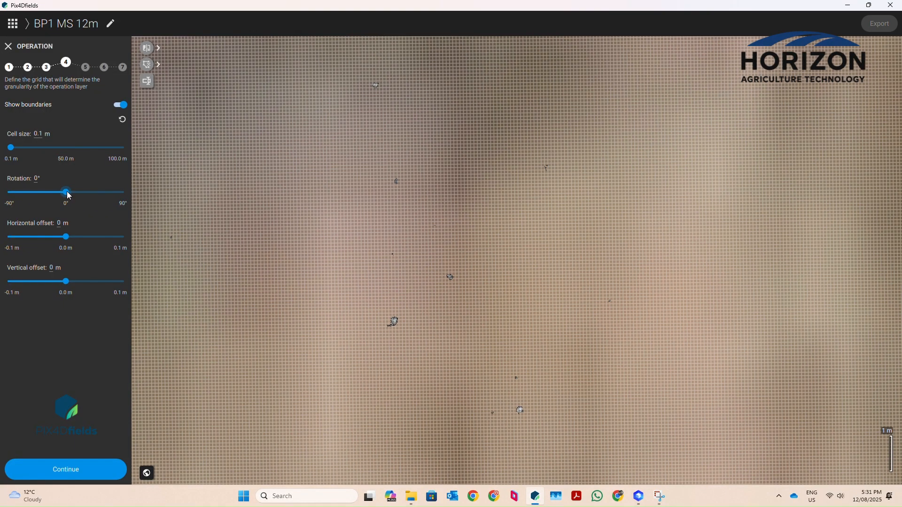
{"action": "left_click", "coordinate": [67, 469]}
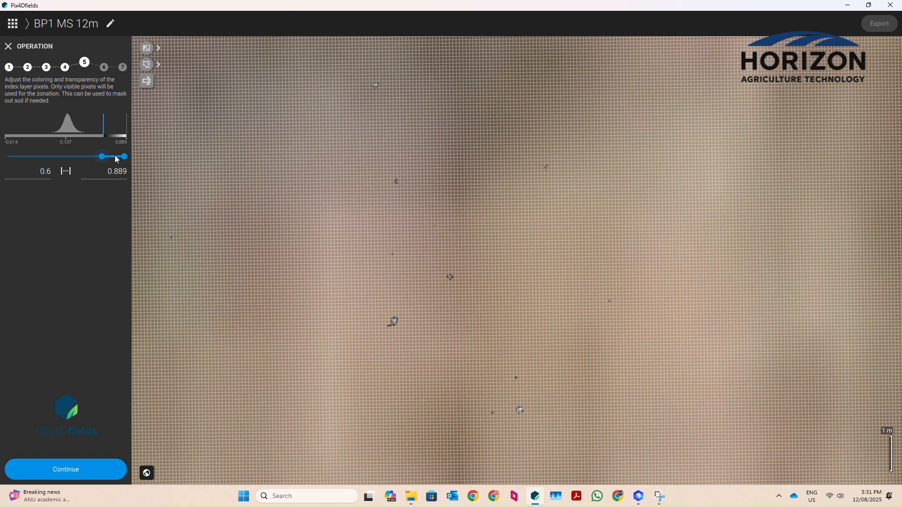
Accept the 0.6 to 0.889 index range and, after inspecting the largest weed's cells, keep the minimum visible pixels per cell at 0%
{"action": "left_click", "coordinate": [72, 467]}
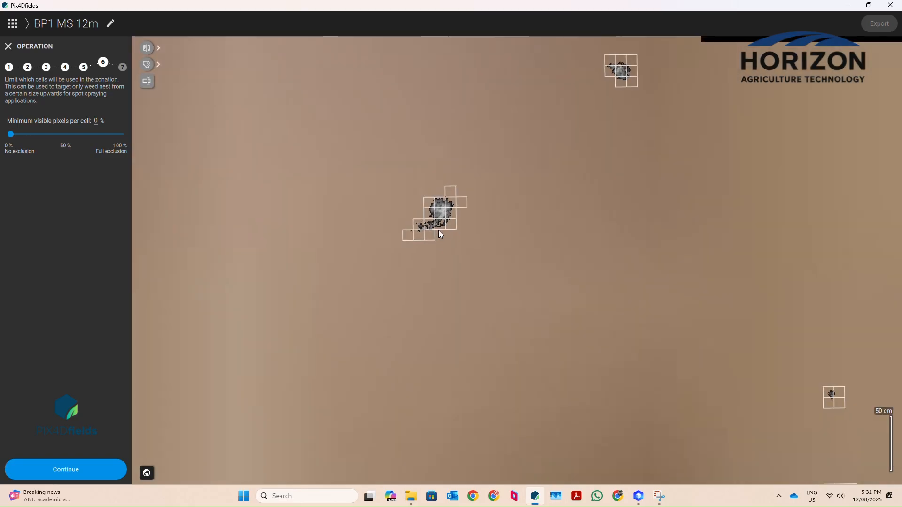
{"action": "left_click_drag", "start_coordinate": [439, 230], "coordinate": [434, 267]}
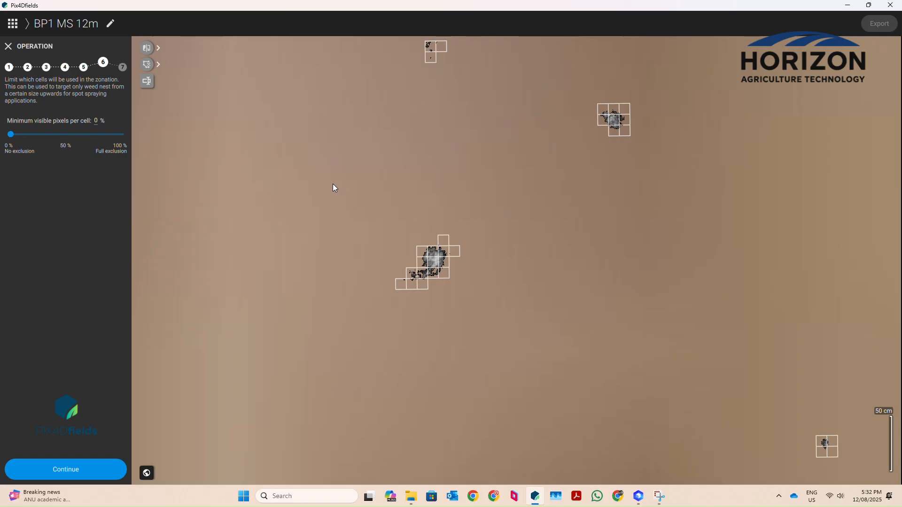
{"action": "scroll", "coordinate": [420, 283], "scroll_direction": "up", "scroll_amount": 8}
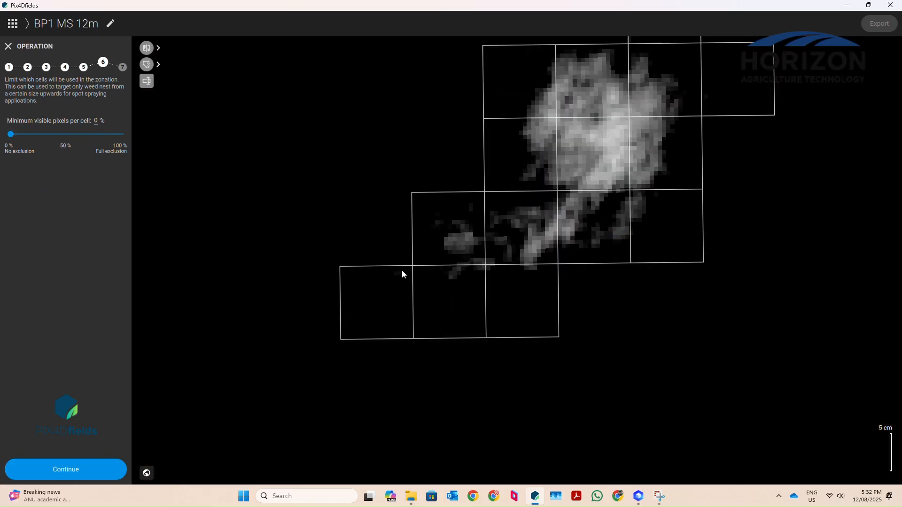
{"action": "scroll", "coordinate": [394, 280], "scroll_direction": "up", "scroll_amount": 2}
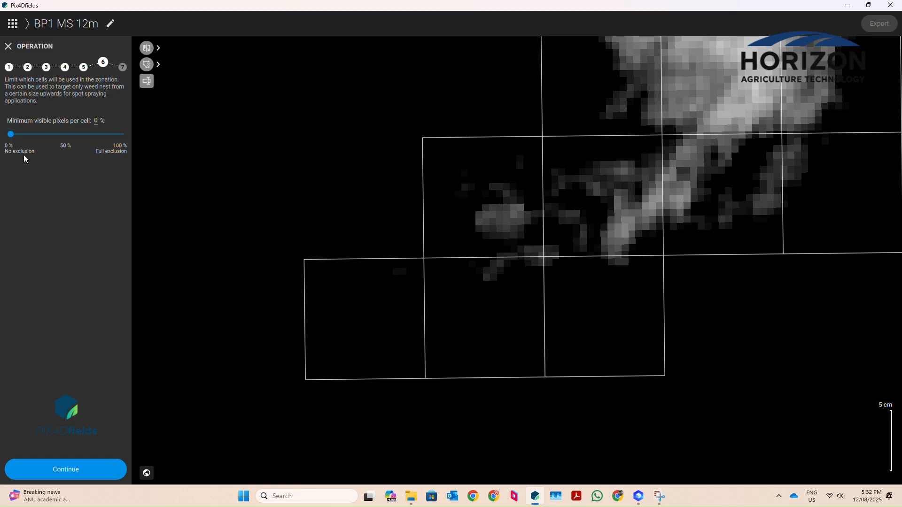
{"action": "left_click", "coordinate": [69, 470]}
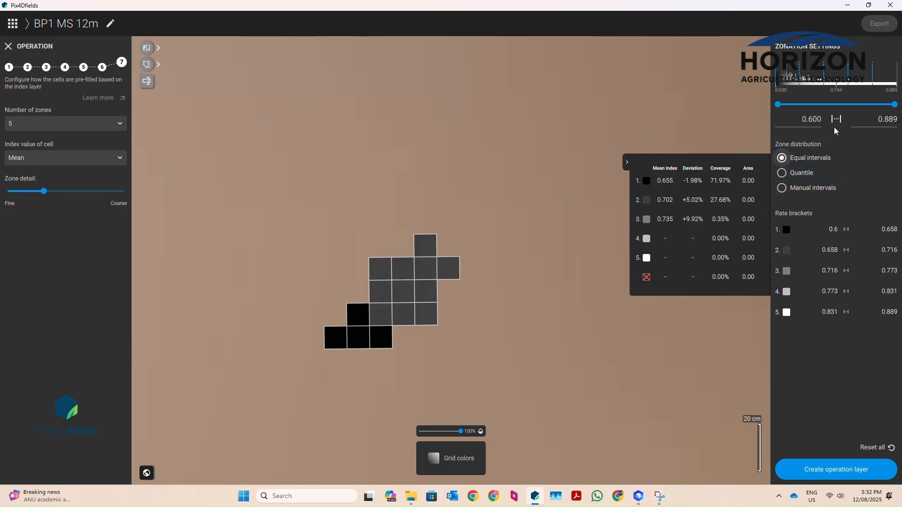
Set the number of zones to 2, create the operation layer, and check its cells over the largest weed
{"action": "left_click", "coordinate": [104, 126]}
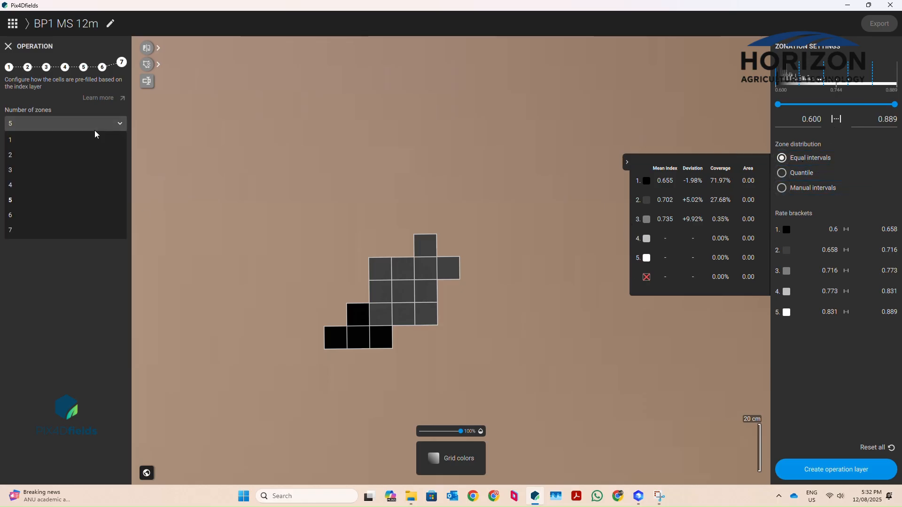
{"action": "left_click", "coordinate": [25, 155]}
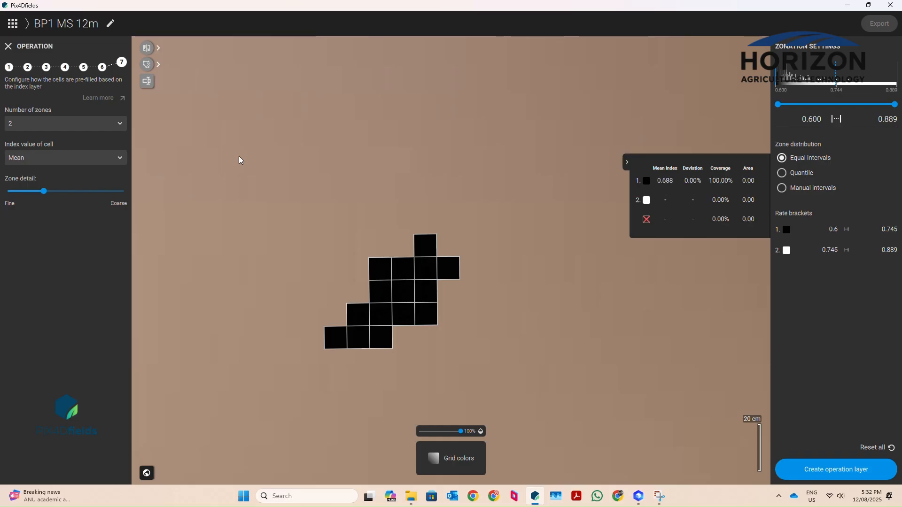
{"action": "scroll", "coordinate": [332, 357], "scroll_direction": "up", "scroll_amount": 3}
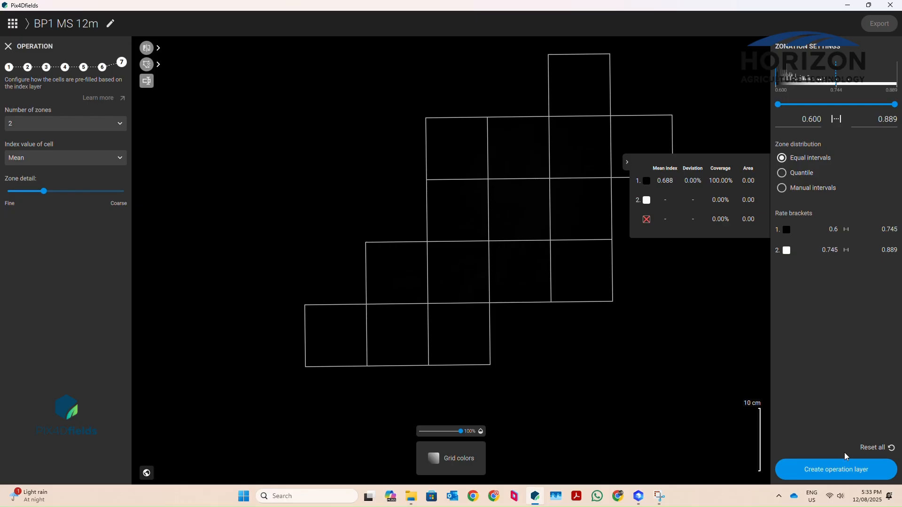
{"action": "left_click", "coordinate": [840, 472]}
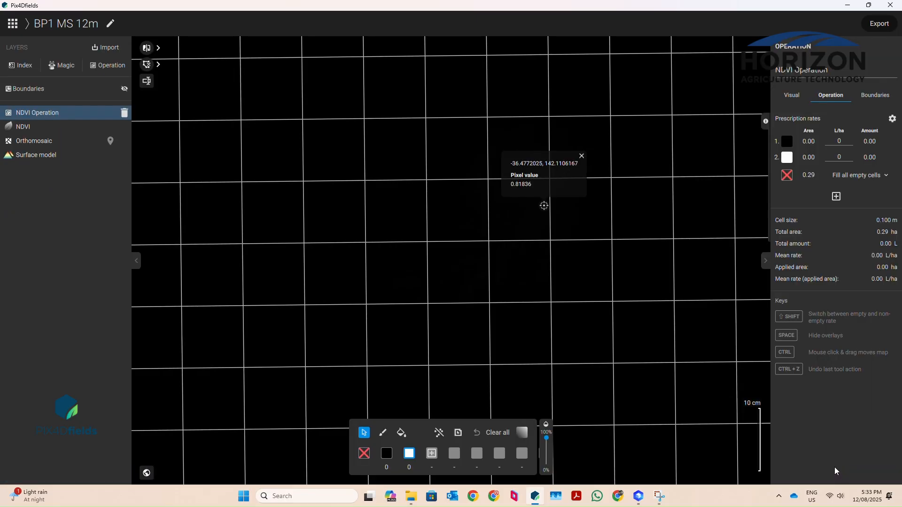
{"action": "scroll", "coordinate": [573, 262], "scroll_direction": "down", "scroll_amount": 2}
{"action": "scroll", "coordinate": [574, 262], "scroll_direction": "down", "scroll_amount": 1}
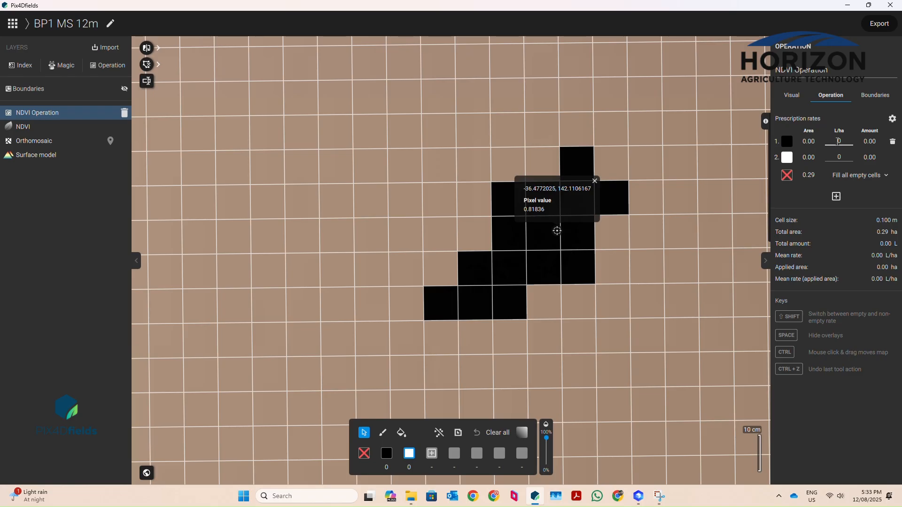
Set the black zone's prescription rate to 100 L/ha, keep the white zone at 0, and inspect the spray cells across the field
{"action": "type", "text": "00"}
{"action": "left_click", "coordinate": [839, 157]}
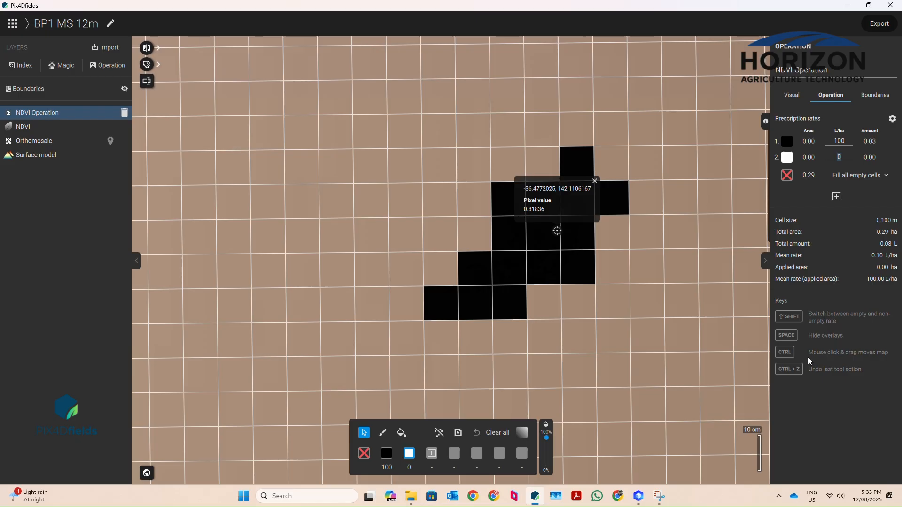
{"action": "scroll", "coordinate": [564, 251], "scroll_direction": "down", "scroll_amount": 5}
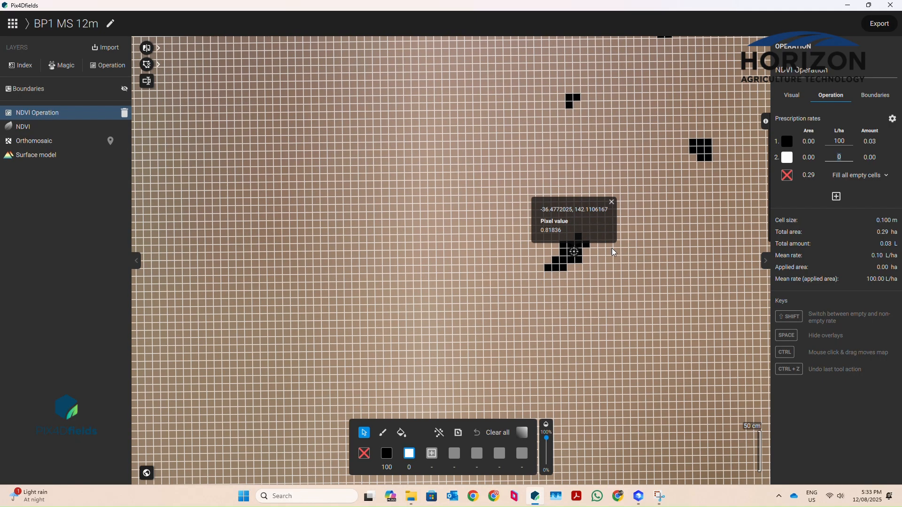
{"action": "scroll", "coordinate": [533, 257], "scroll_direction": "down", "scroll_amount": 4}
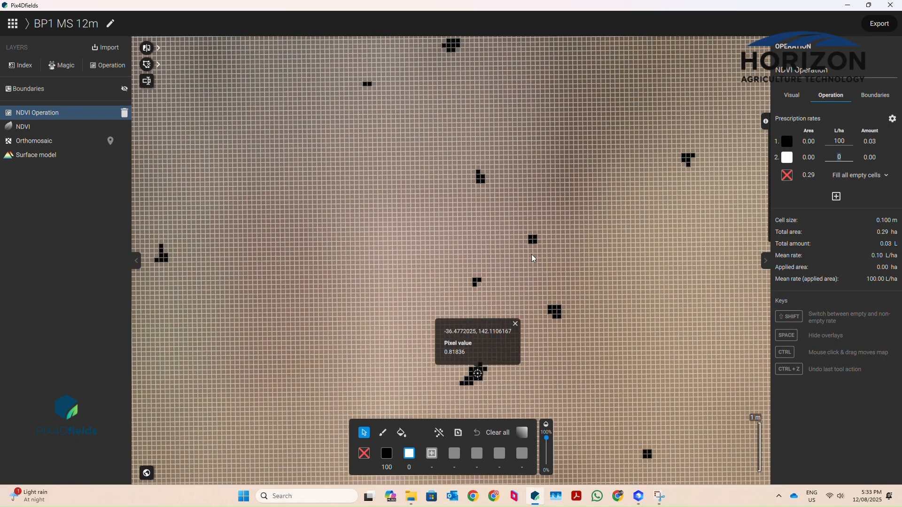
{"action": "scroll", "coordinate": [531, 254], "scroll_direction": "down", "scroll_amount": 2}
{"action": "scroll", "coordinate": [535, 197], "scroll_direction": "down", "scroll_amount": 2}
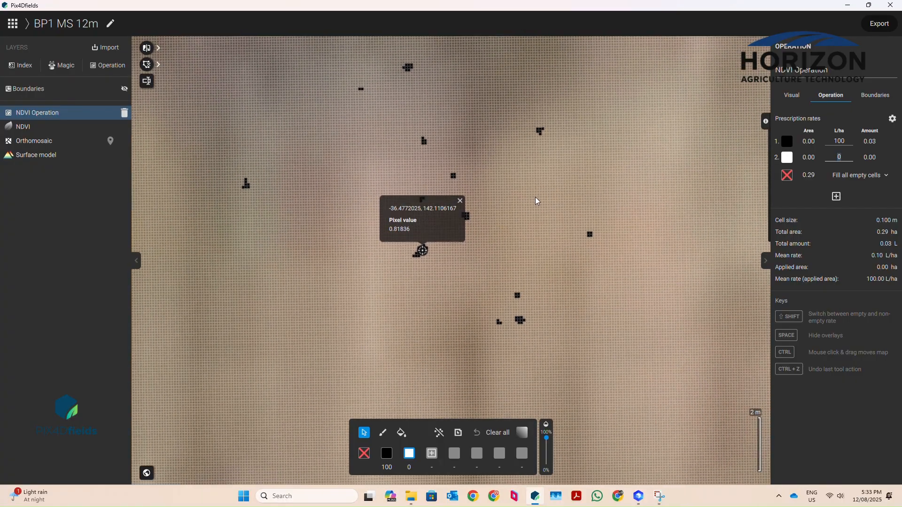
{"action": "scroll", "coordinate": [538, 188], "scroll_direction": "down", "scroll_amount": 1}
{"action": "scroll", "coordinate": [511, 274], "scroll_direction": "up", "scroll_amount": 5}
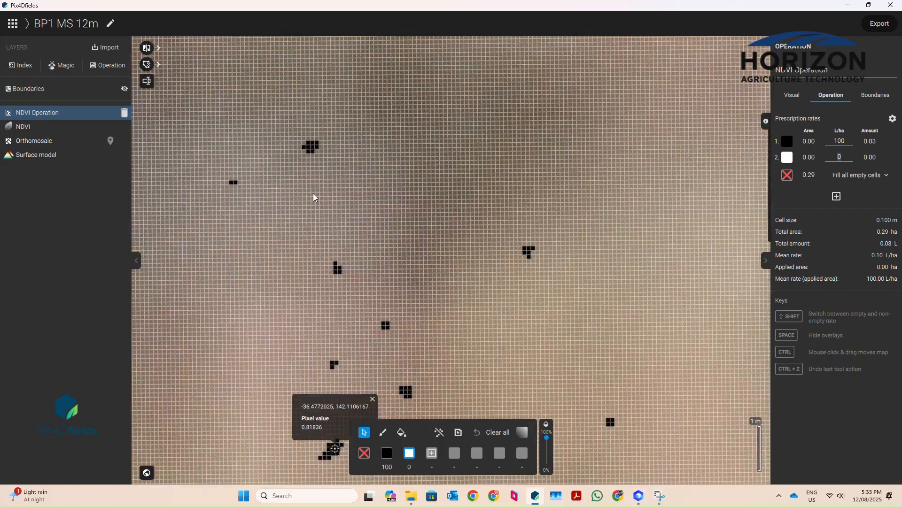
{"action": "scroll", "coordinate": [523, 299], "scroll_direction": "down", "scroll_amount": 2}
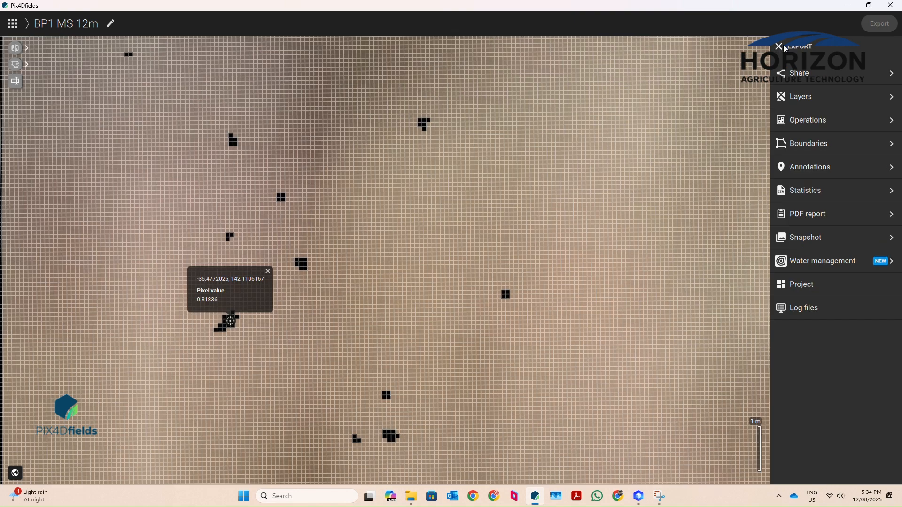
Open the project's export options from the NDVI operation
{"action": "left_click", "coordinate": [783, 47]}
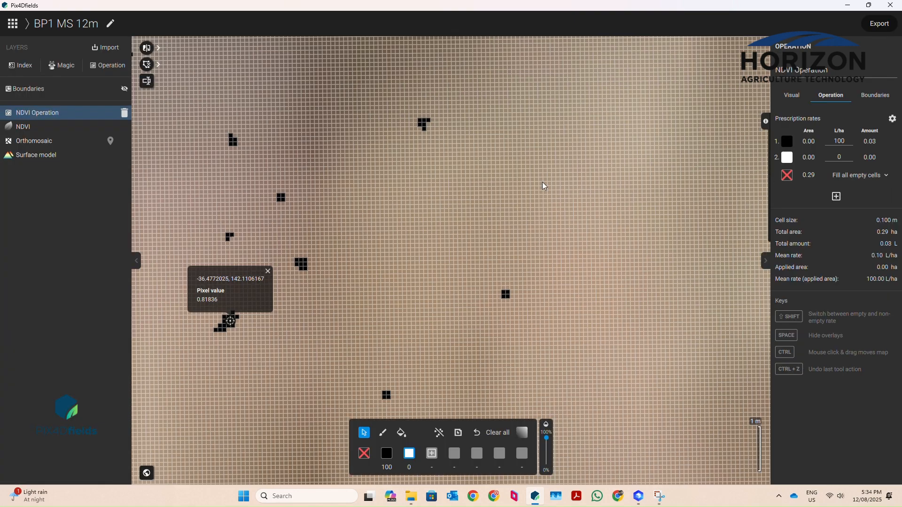
{"action": "left_click", "coordinate": [880, 24]}
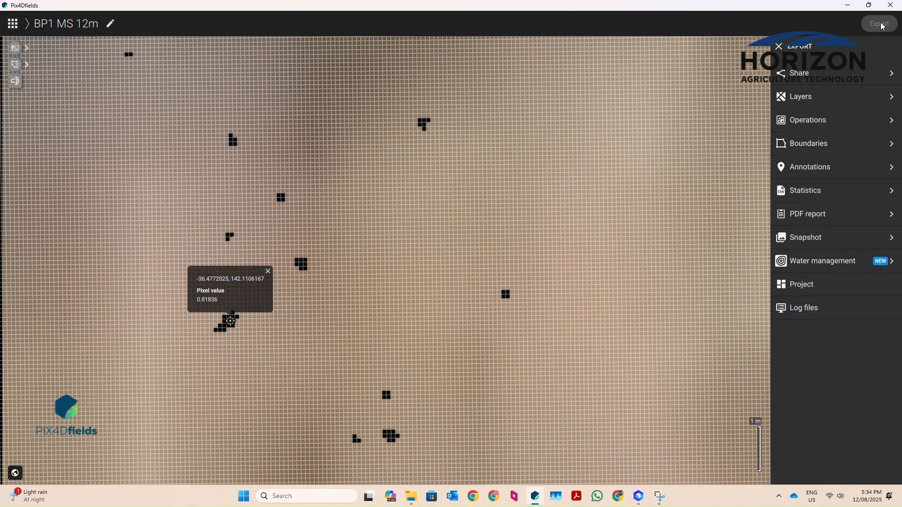